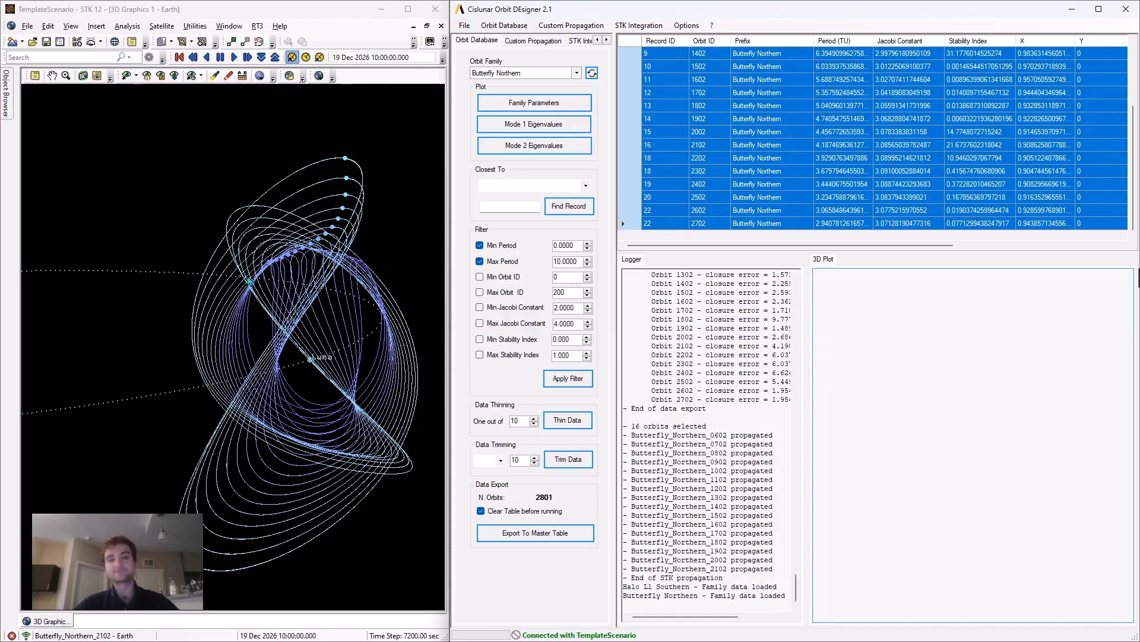
- In STK, play the animation of the Butterfly Northern orbits around the Moon from several angles, then reset it to the start time
{"action": "mouse_move", "coordinate": [245, 278]}
{"action": "left_mouse_down"}
{"action": "mouse_move", "coordinate": [285, 275]}
{"action": "mouse_move", "coordinate": [240, 270]}
{"action": "mouse_move", "coordinate": [247, 257]}
{"action": "left_mouse_up"}
{"action": "left_click", "coordinate": [234, 57]}
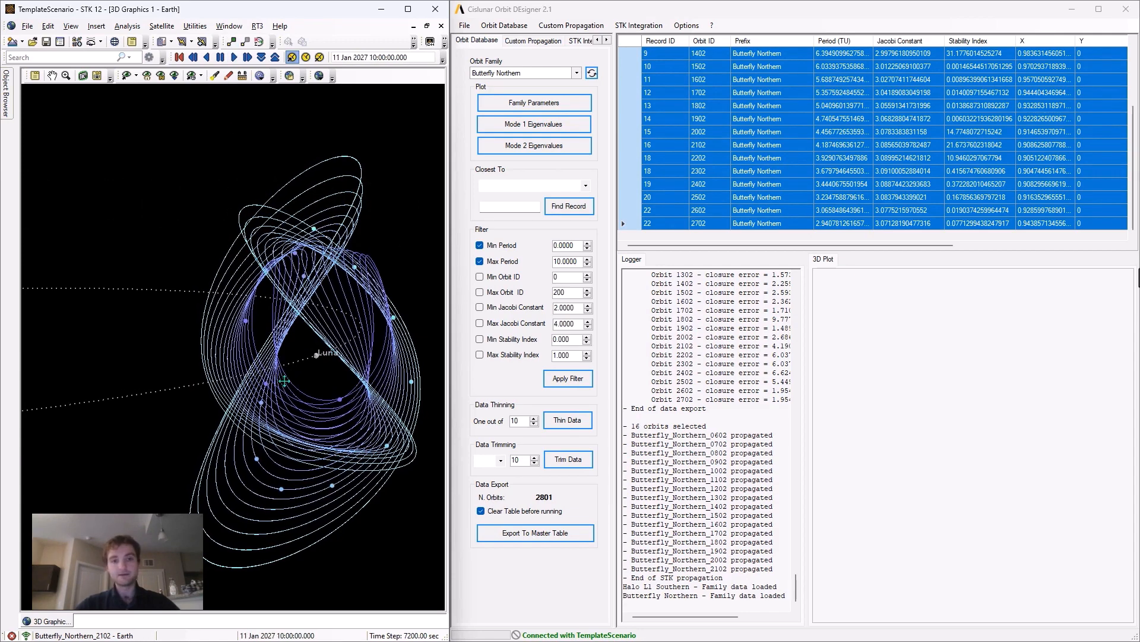
{"action": "left_click_drag", "start_coordinate": [285, 381], "coordinate": [291, 377]}
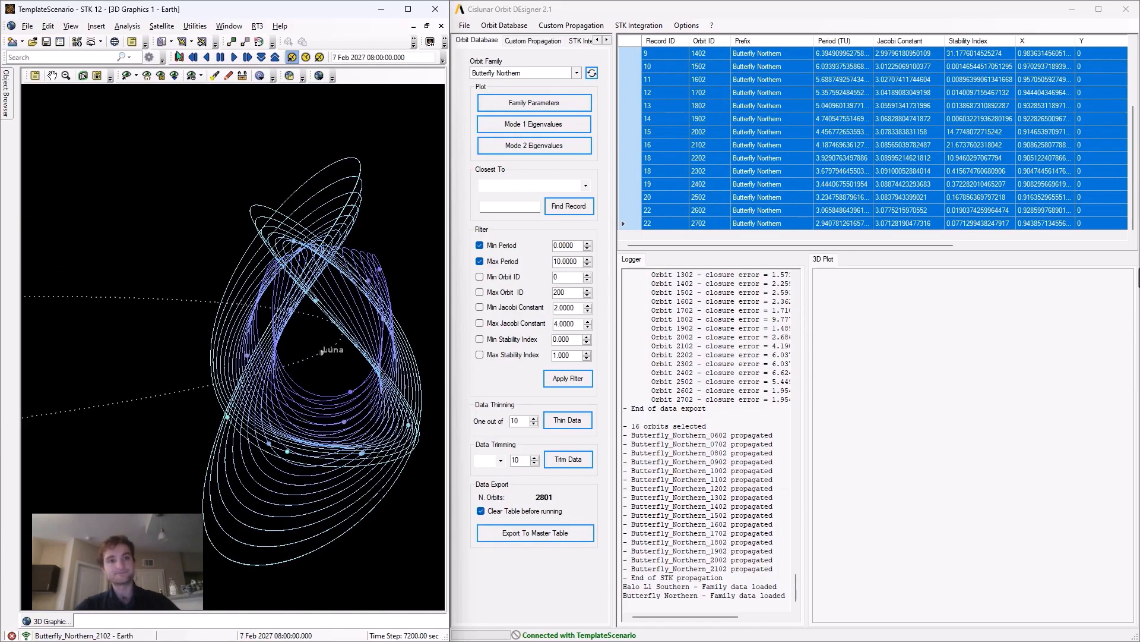
{"action": "left_click", "coordinate": [179, 58]}
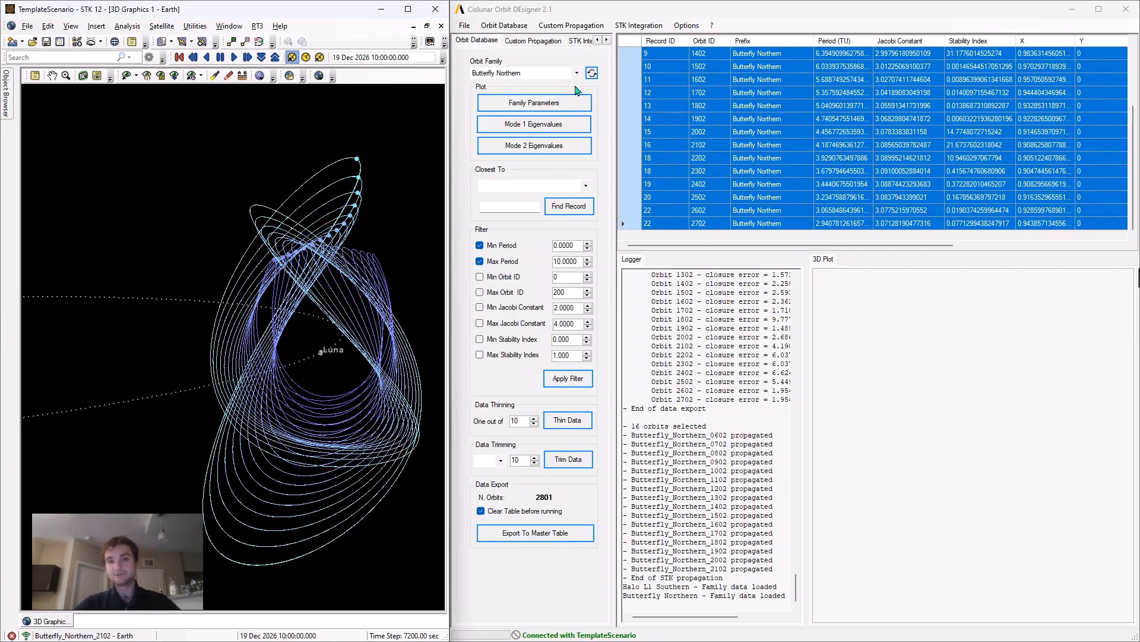
- In Cislunar Orbit DEsigner, load the Halo L1 Southern orbit family
{"action": "left_click", "coordinate": [569, 73]}
{"action": "scroll", "coordinate": [545, 149], "scroll_direction": "up", "scroll_amount": 8}
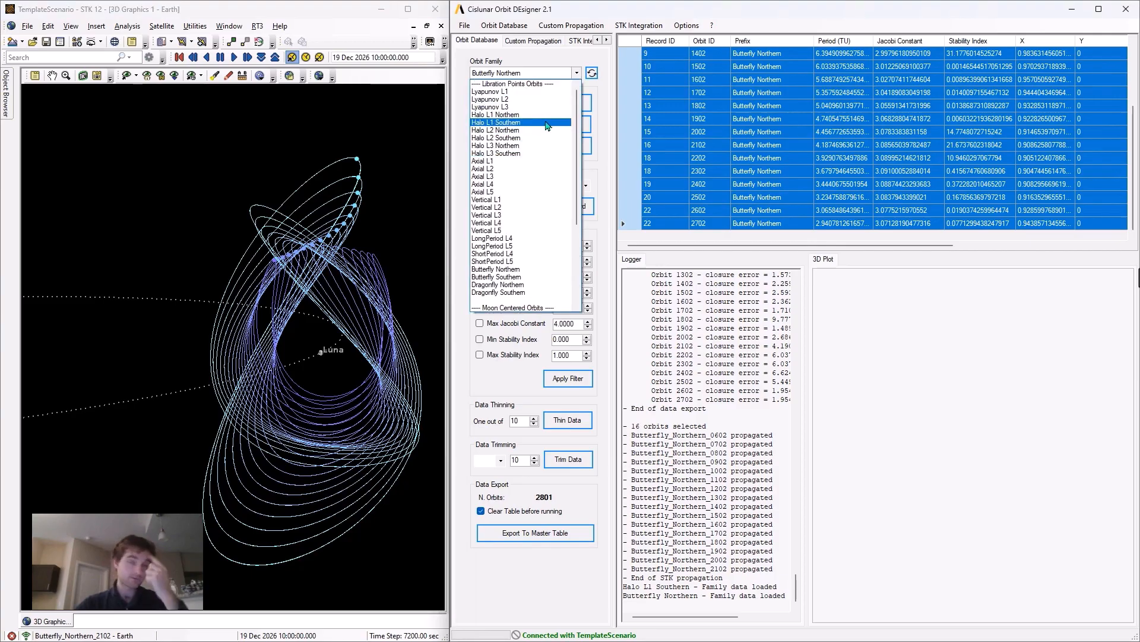
{"action": "left_click", "coordinate": [492, 123]}
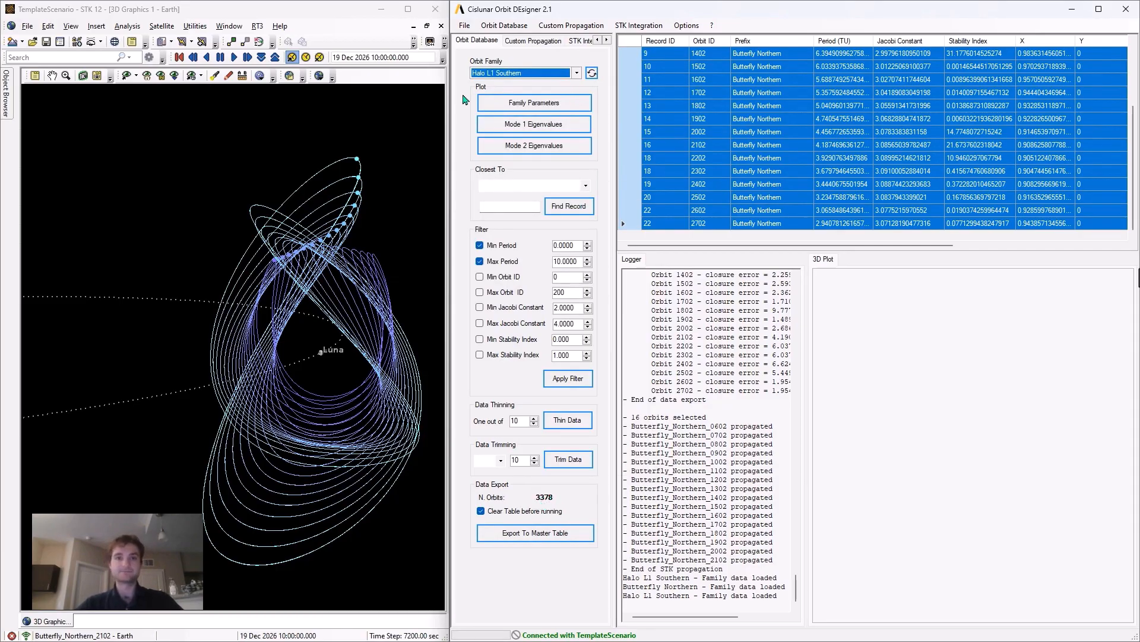
- Plot the family parameters, stability index and period, against Orbit ID on the X axis, and close the plot
{"action": "left_click", "coordinate": [527, 104]}
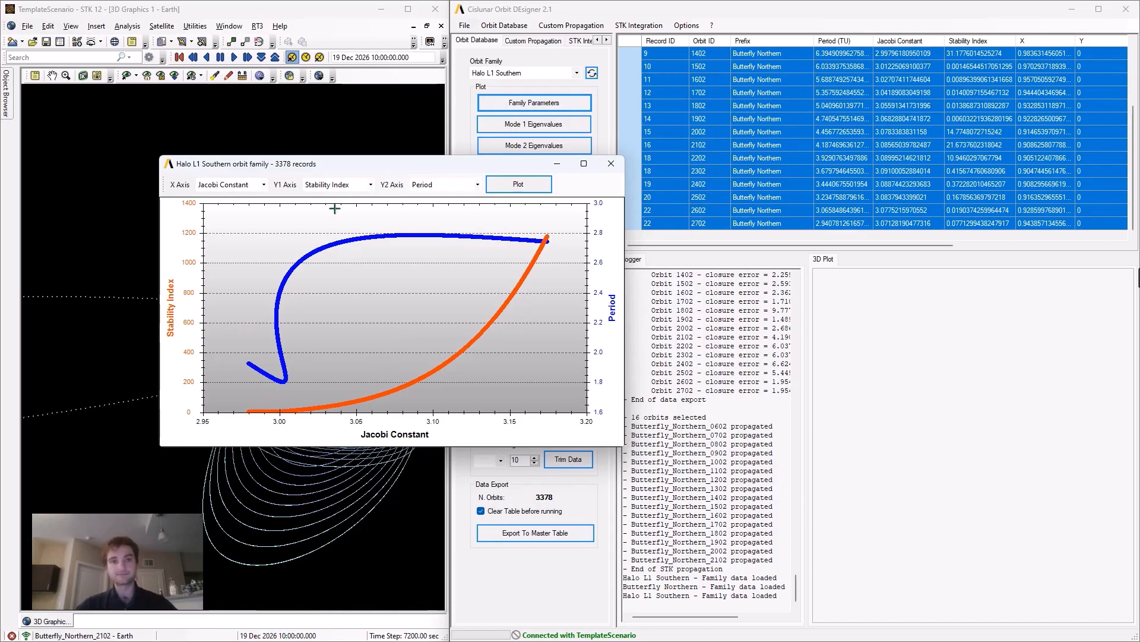
{"action": "left_click", "coordinate": [249, 185]}
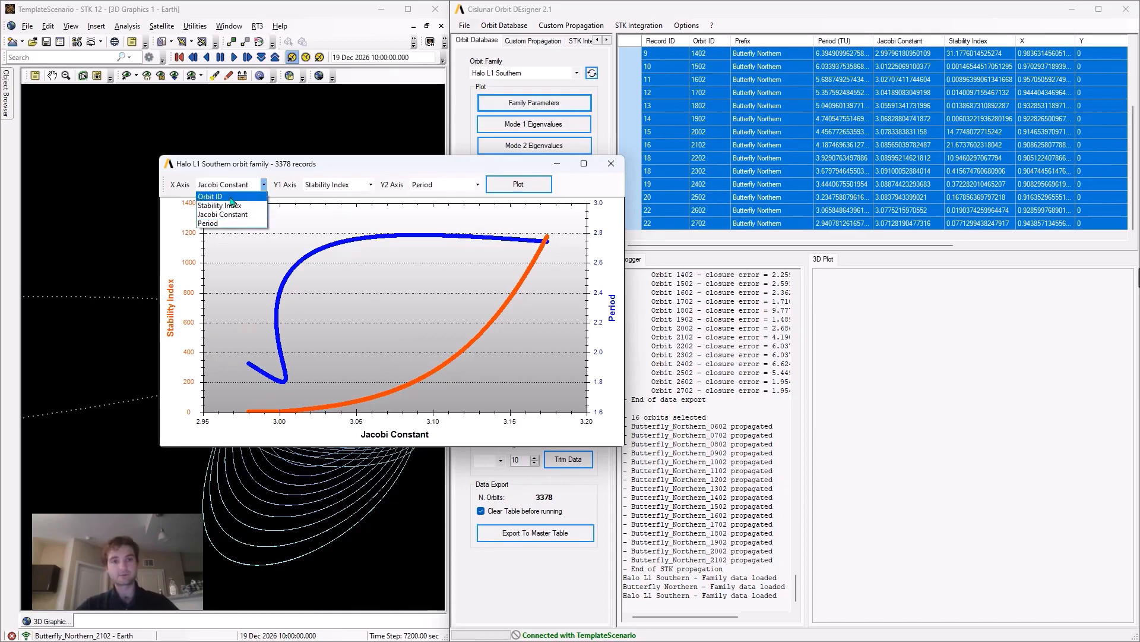
{"action": "left_click", "coordinate": [233, 196]}
{"action": "left_click", "coordinate": [508, 189]}
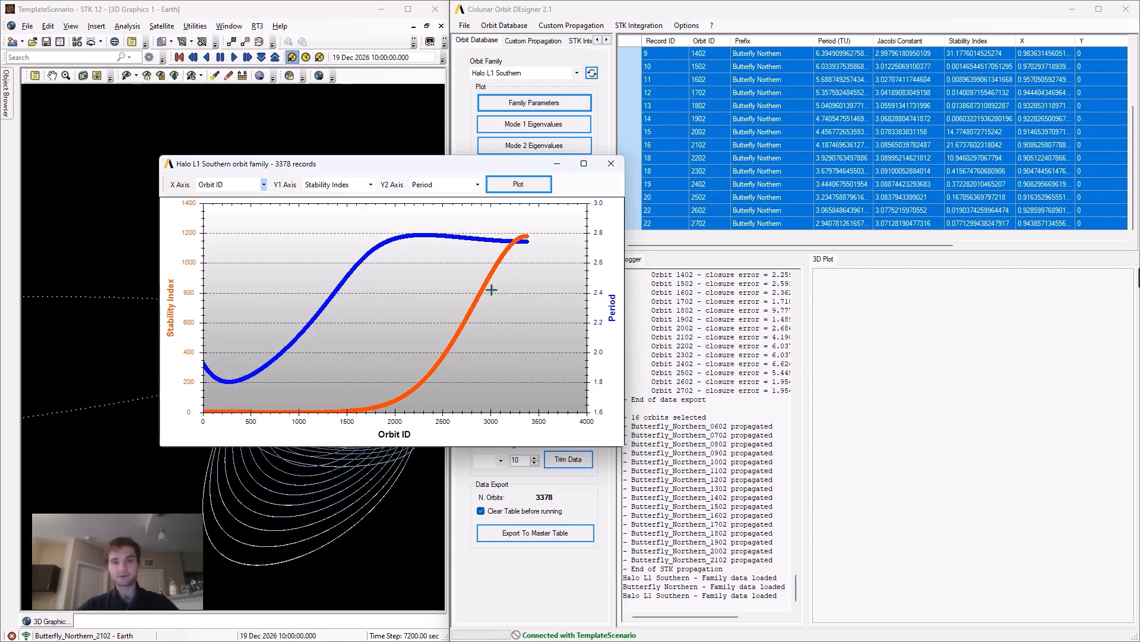
{"action": "left_click", "coordinate": [610, 163]}
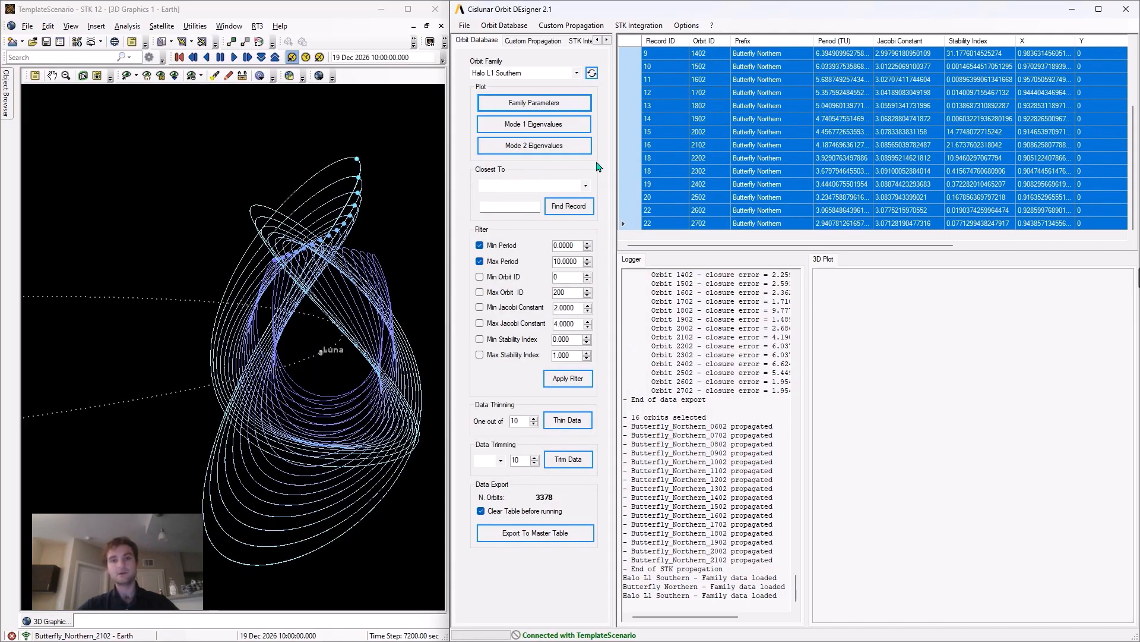
- View the Mode 1 and Mode 2 eigenvalue plots of the Halo L1 Southern family and close them
{"action": "left_click", "coordinate": [547, 125]}
{"action": "left_click", "coordinate": [410, 25]}
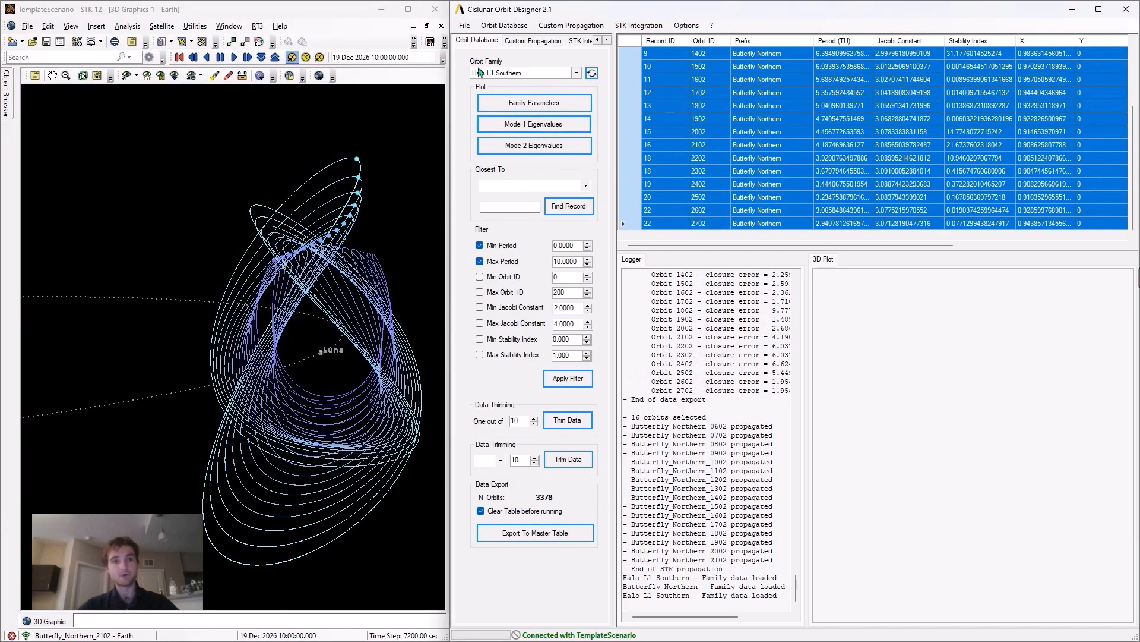
{"action": "left_click", "coordinate": [534, 145]}
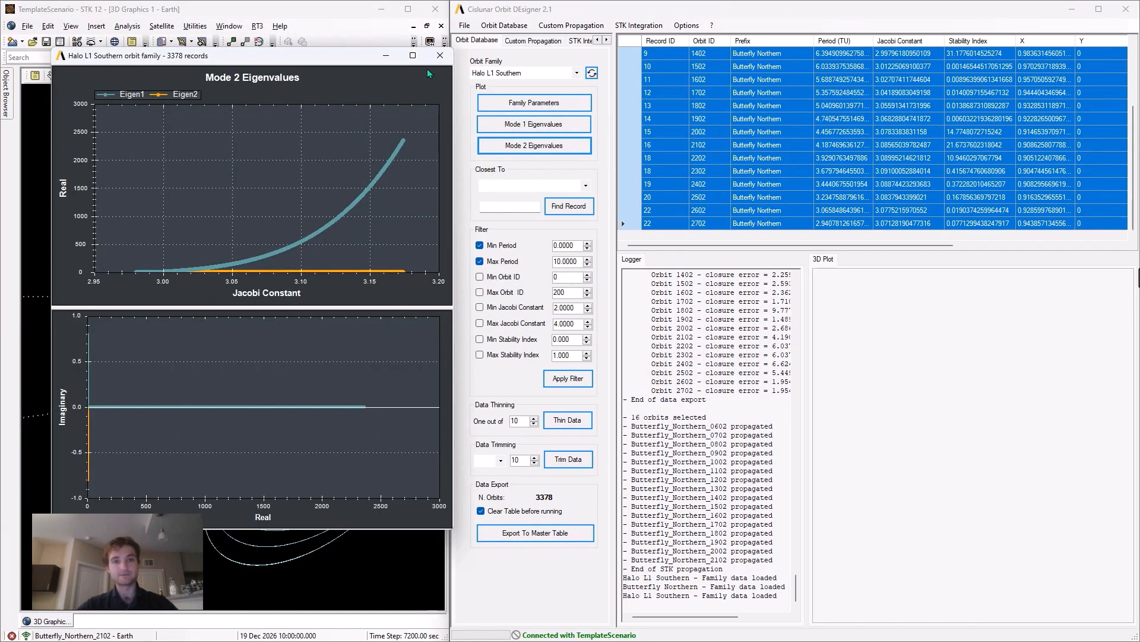
{"action": "left_click", "coordinate": [439, 56]}
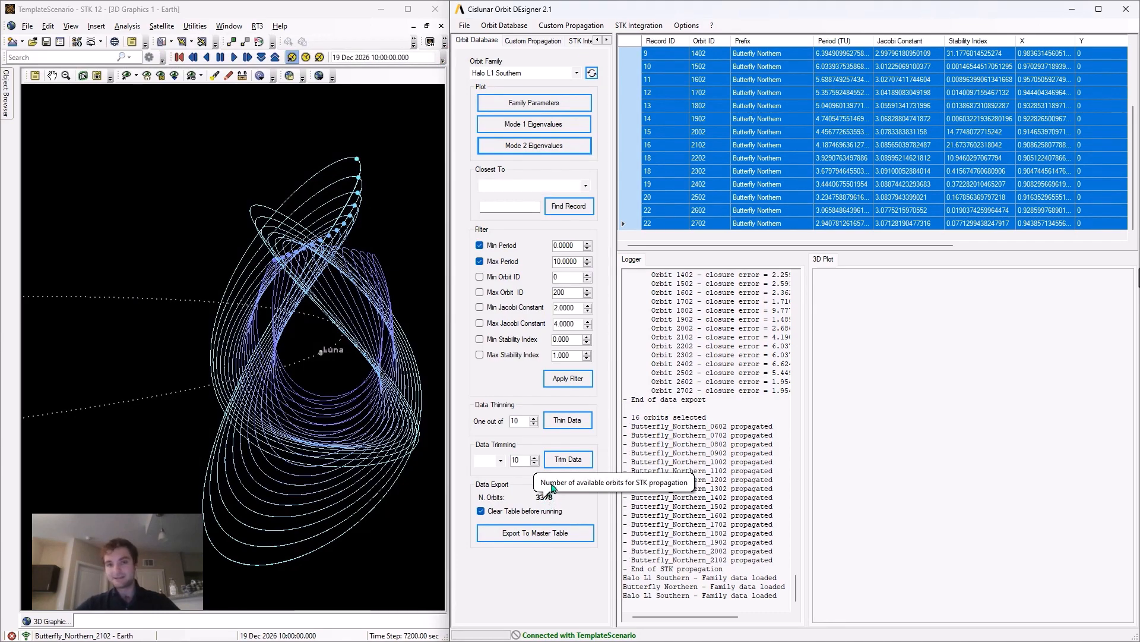
- Filter the family by Jacobi constant from 2.0000 to 3.0000, with the minimum and maximum period limits turned off
{"action": "left_click", "coordinate": [490, 262]}
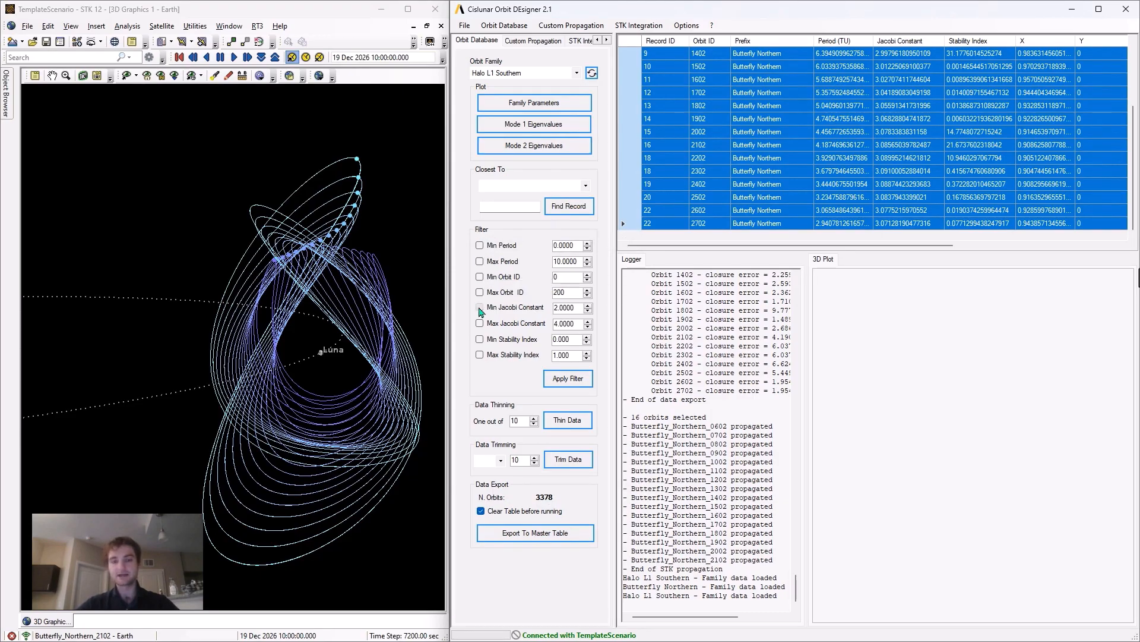
{"action": "left_click", "coordinate": [558, 380]}
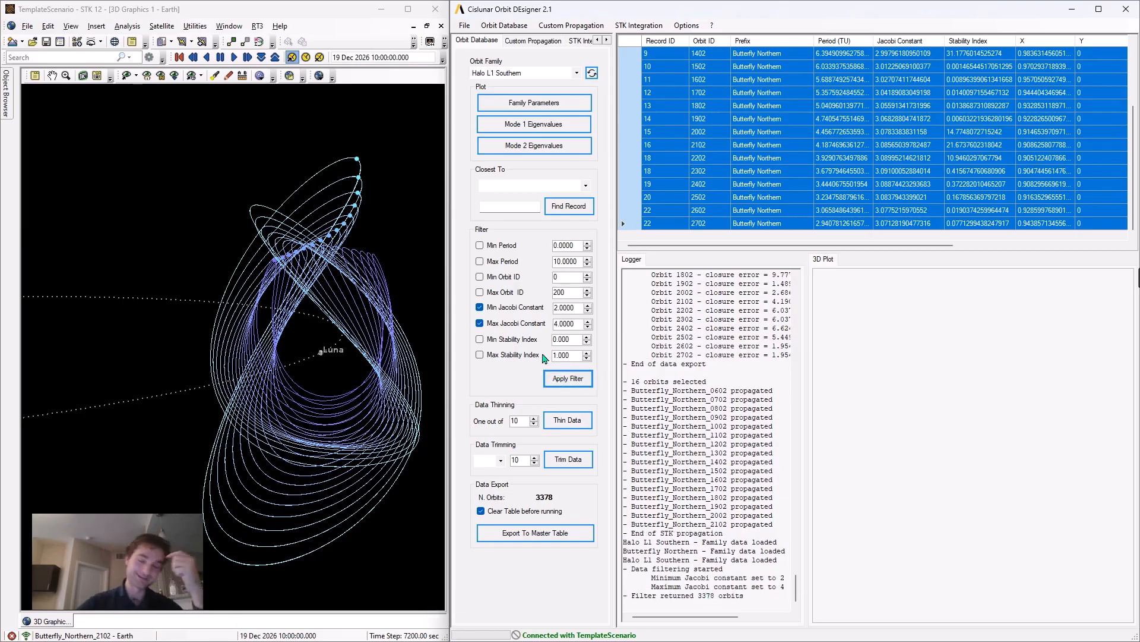
{"action": "left_click", "coordinate": [556, 324]}
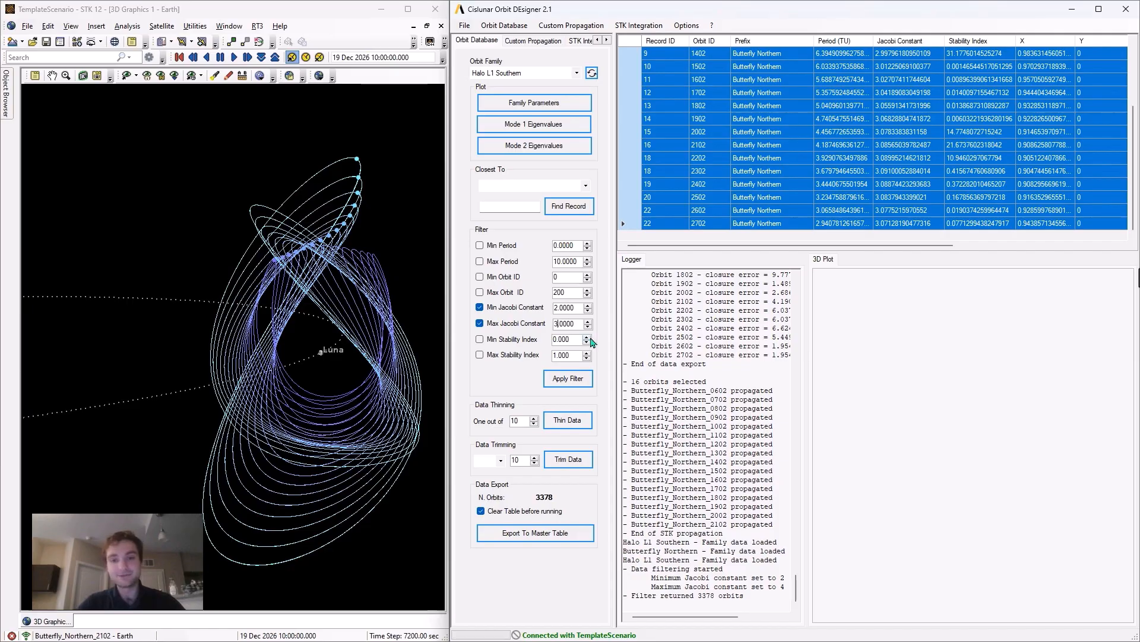
{"action": "left_click", "coordinate": [566, 382]}
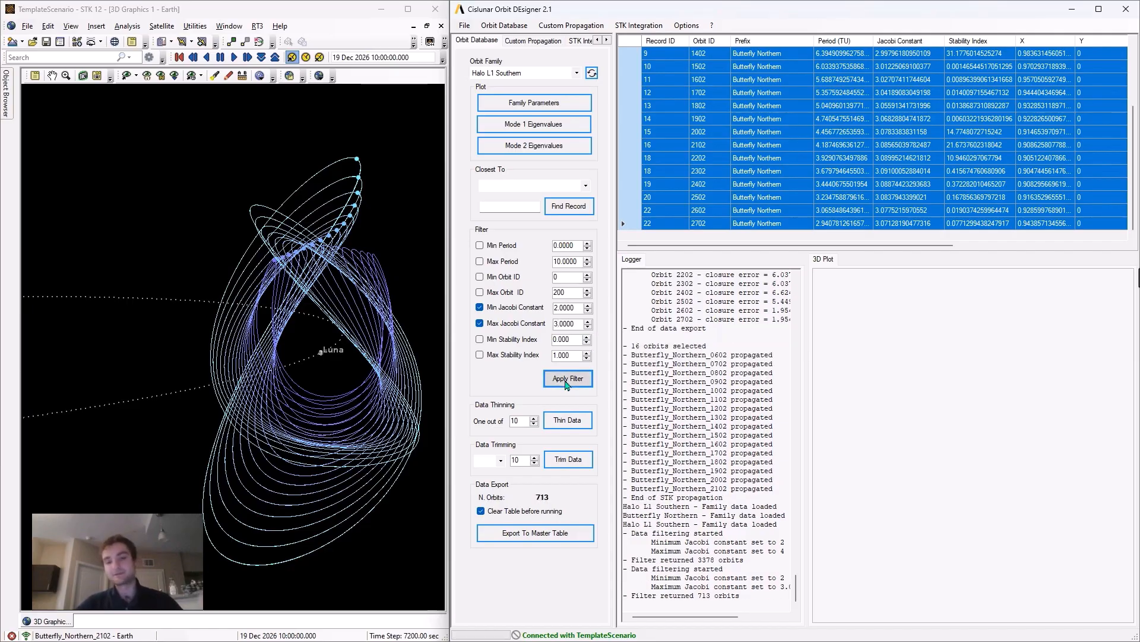
- Thin the filtered data to one out of 70 orbits and export the result to the master table
{"action": "key", "text": "Tab"}
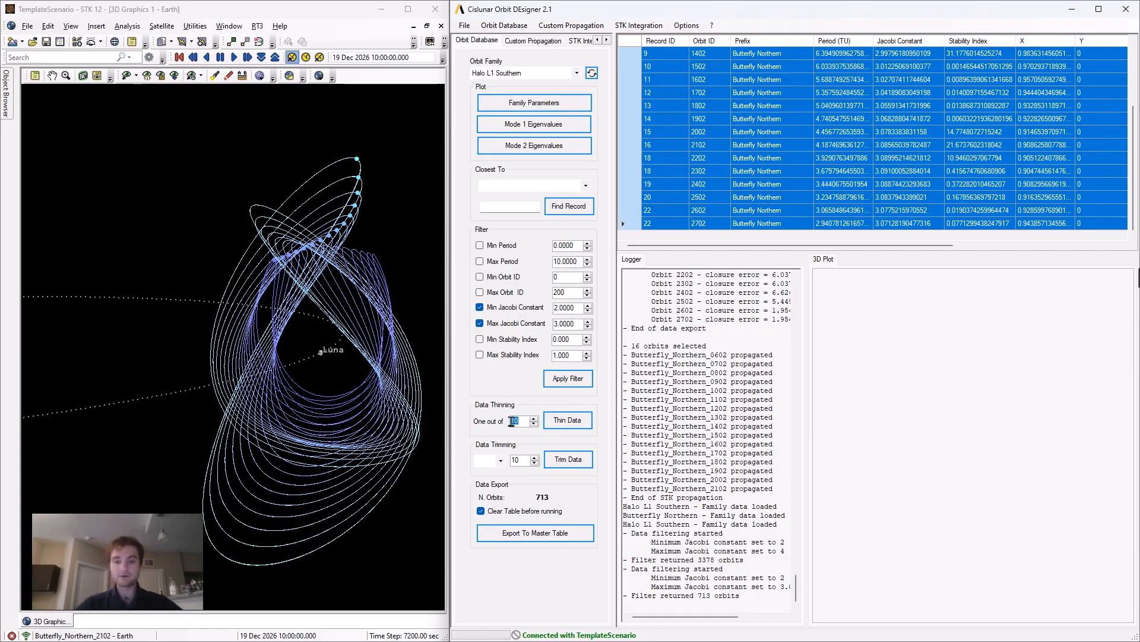
{"action": "type", "text": "70"}
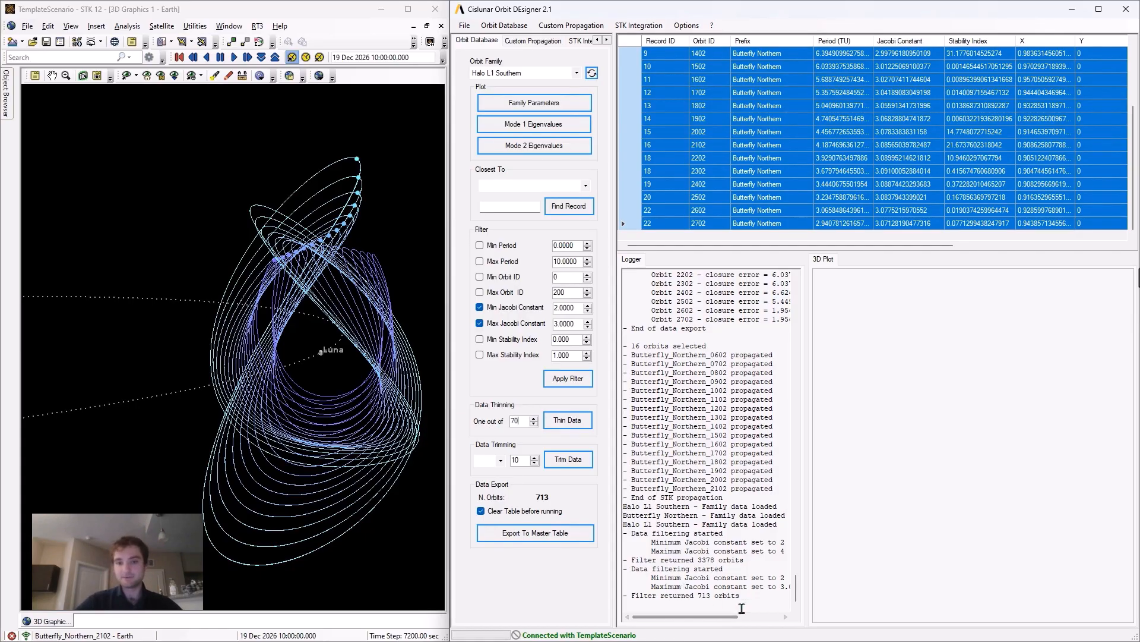
{"action": "left_click", "coordinate": [569, 422]}
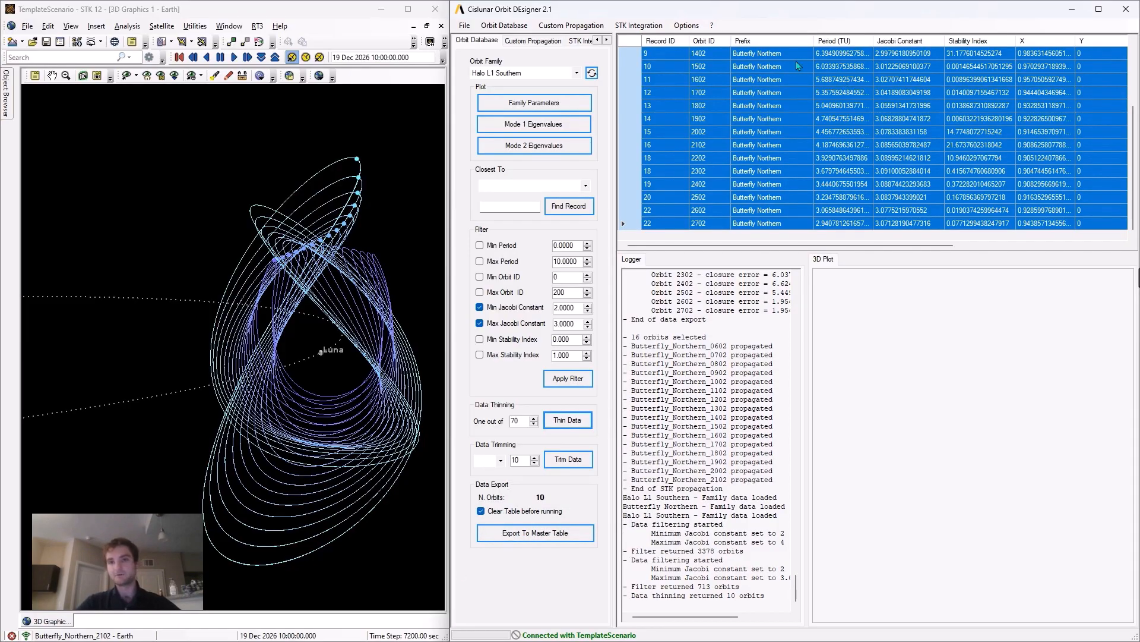
{"action": "left_click", "coordinate": [562, 538]}
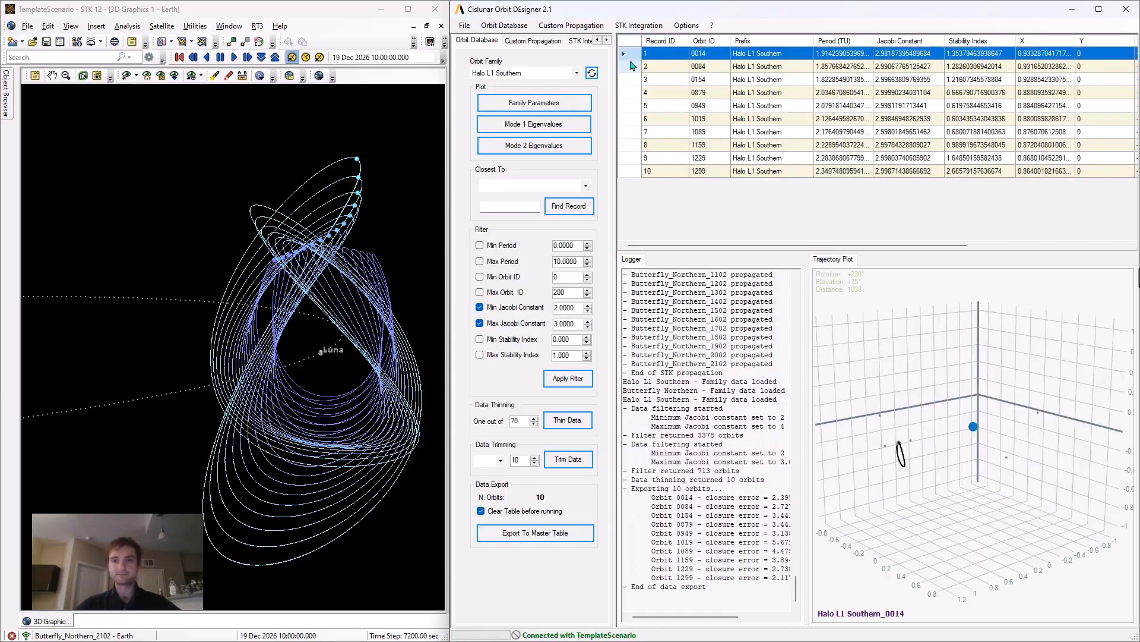
- Examine the trajectory plots of the exported Halo L1 Southern orbits one after another, ending with orbit 1299
{"action": "left_click", "coordinate": [631, 66]}
{"action": "left_click", "coordinate": [633, 82]}
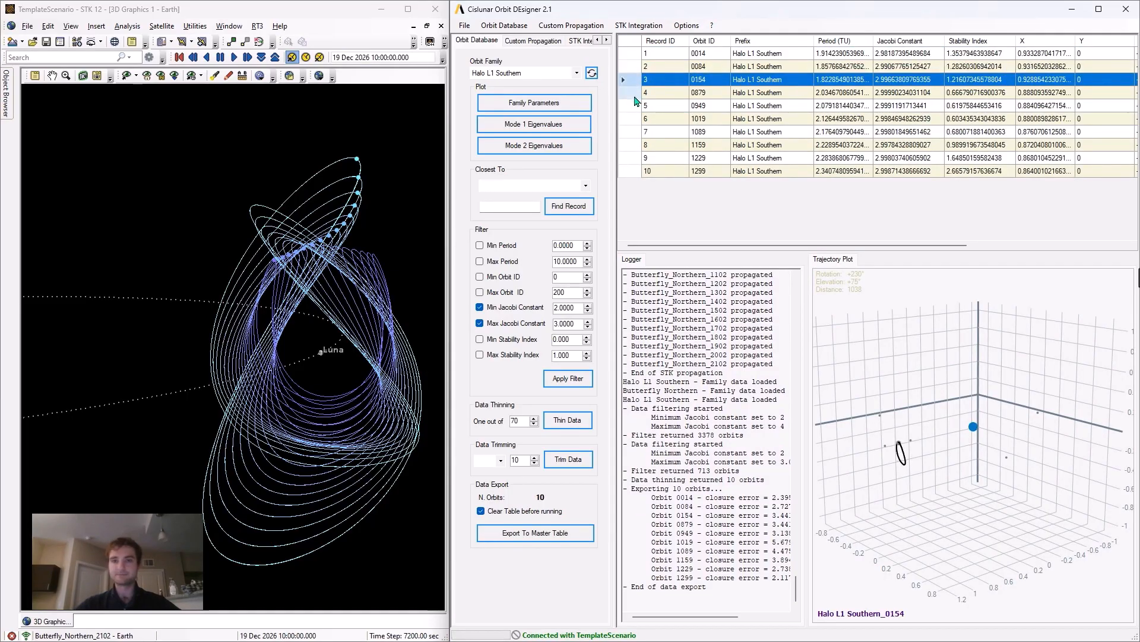
{"action": "left_click", "coordinate": [634, 96]}
{"action": "left_click", "coordinate": [635, 118]}
{"action": "left_click", "coordinate": [635, 132]}
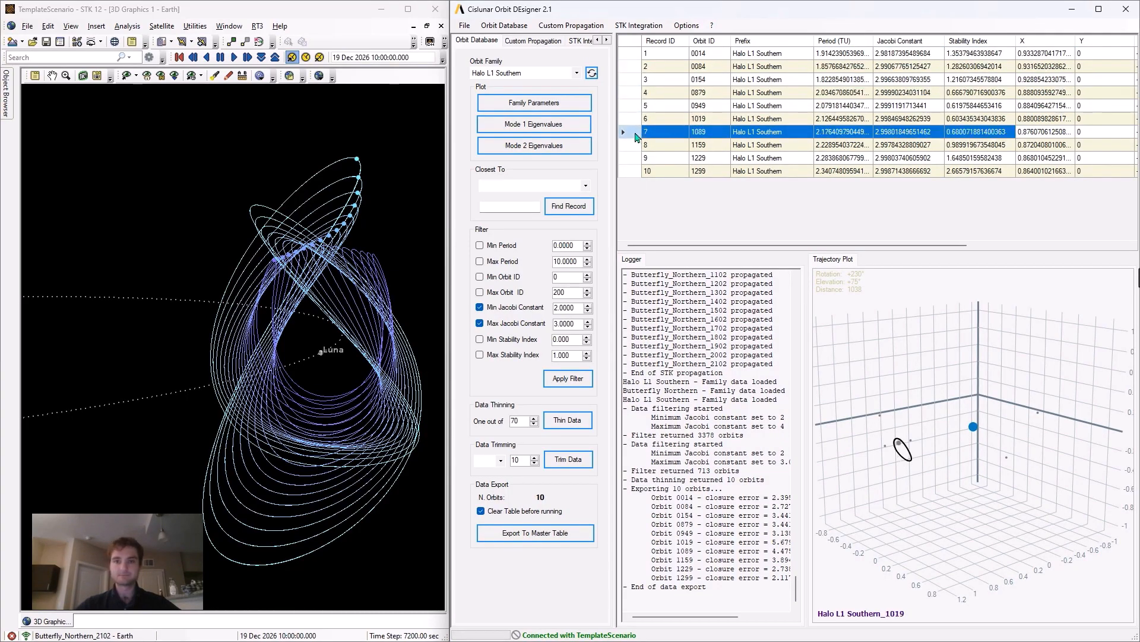
{"action": "left_click", "coordinate": [635, 145]}
{"action": "left_click", "coordinate": [632, 158]}
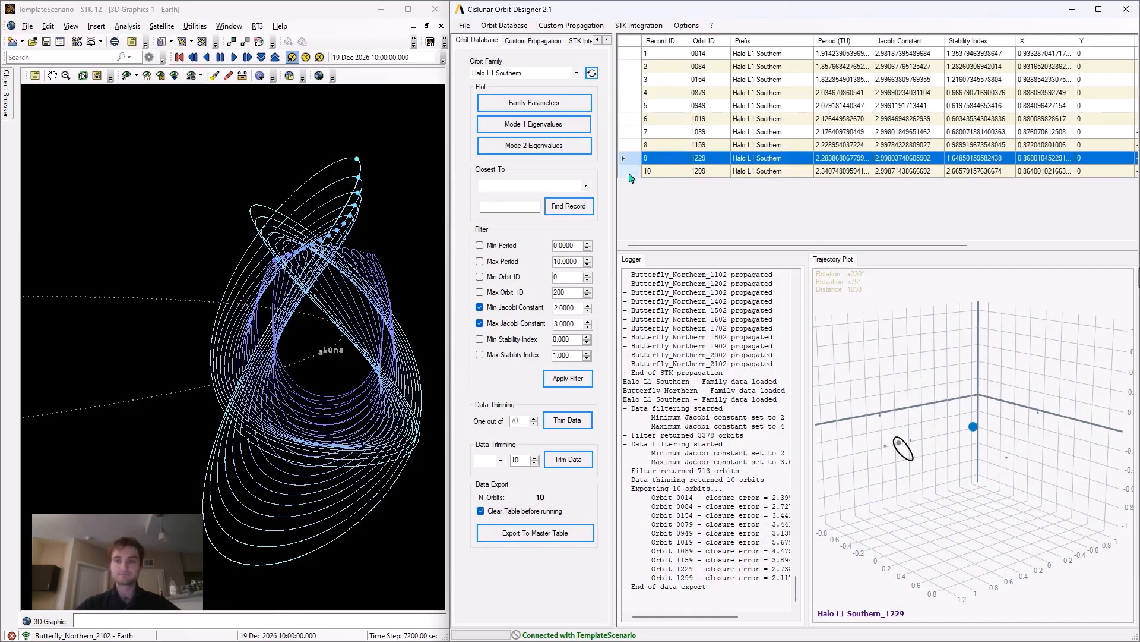
{"action": "left_click", "coordinate": [631, 172]}
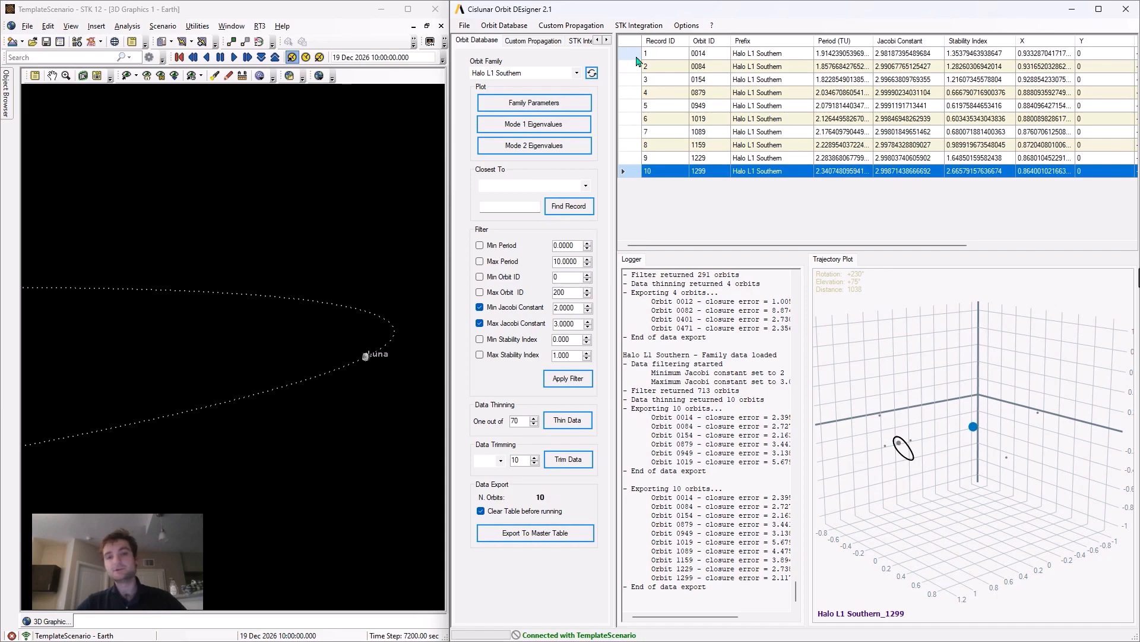
- Show the STK integration settings and select the separate orbits 0014, 0084, 0154, 0949 and 1229 together in the table
{"action": "left_click", "coordinate": [580, 42]}
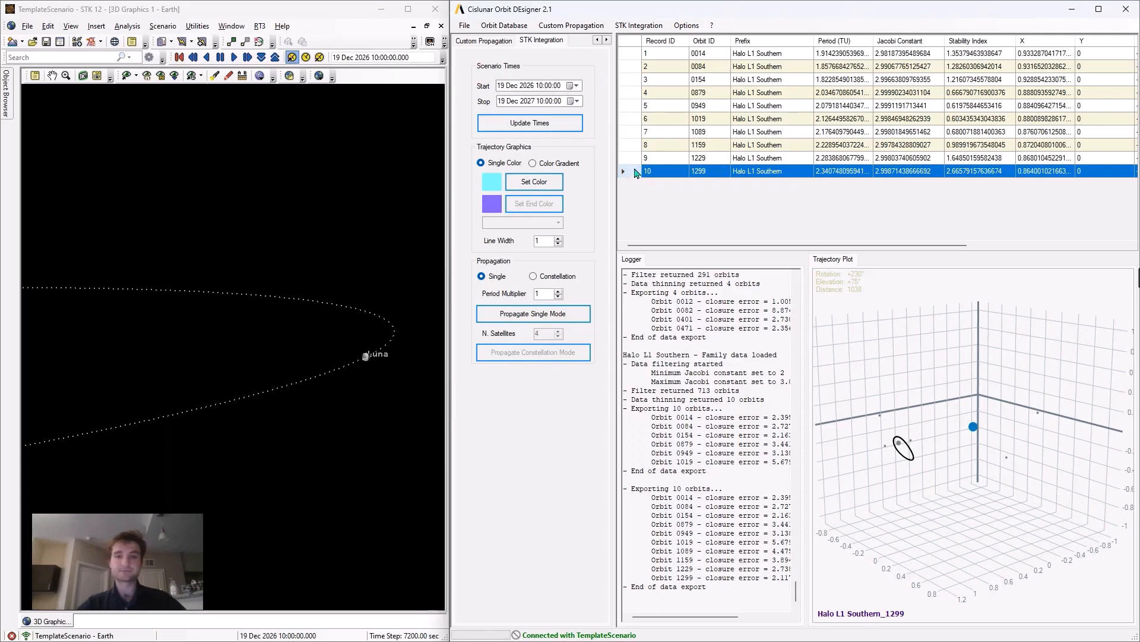
{"action": "left_click", "coordinate": [635, 53]}
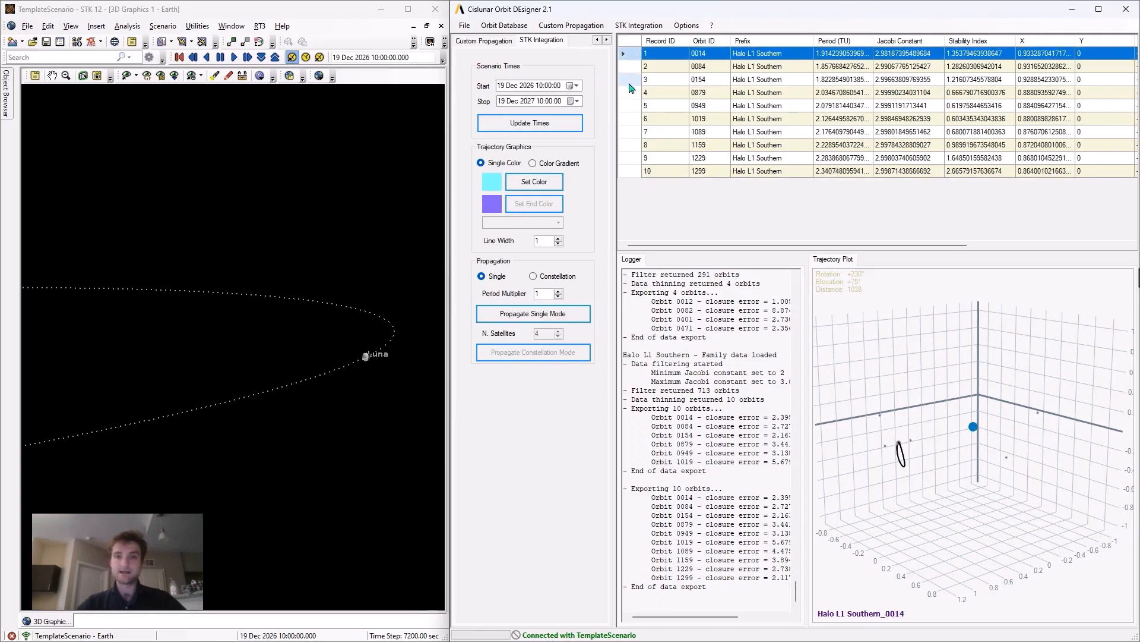
{"action": "left_click", "coordinate": [630, 82]}
{"action": "left_click", "coordinate": [633, 124]}
{"action": "left_click", "coordinate": [631, 157]}
{"action": "left_click", "coordinate": [630, 79], "text": "ctrl"}
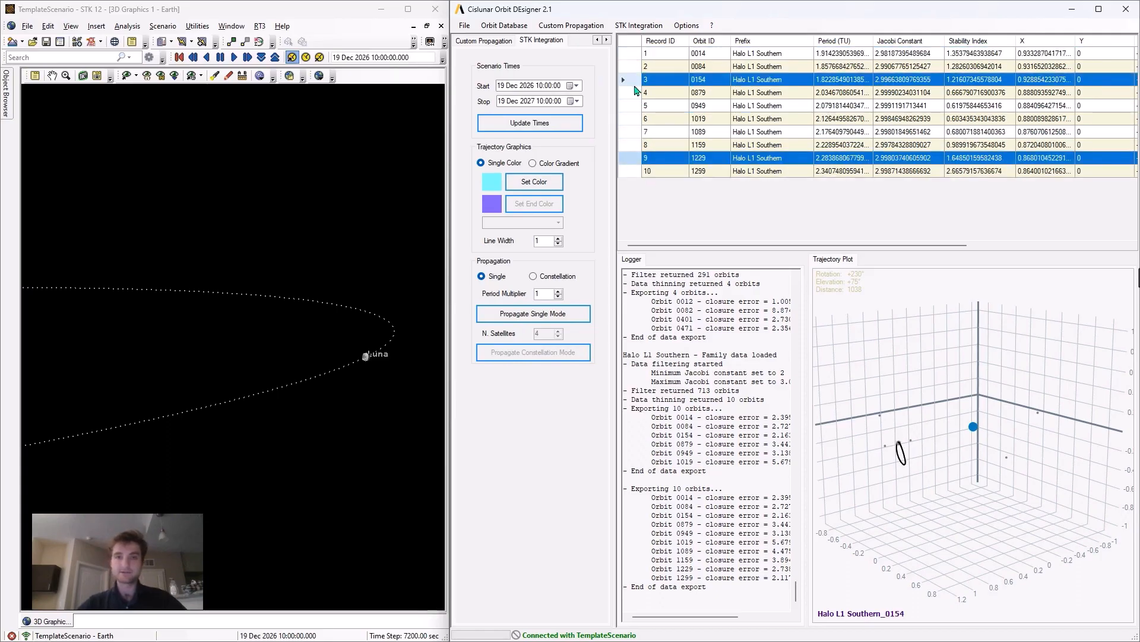
{"action": "left_click", "coordinate": [630, 105], "text": "ctrl"}
{"action": "left_click", "coordinate": [630, 53], "text": "ctrl"}
{"action": "left_click", "coordinate": [630, 66], "text": "ctrl"}
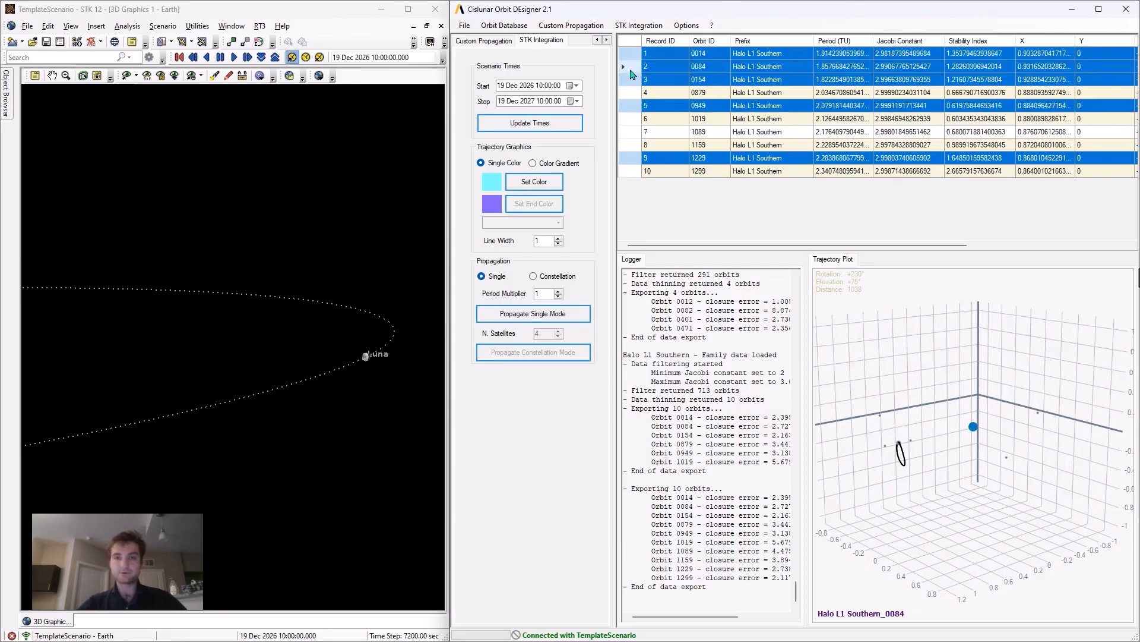
{"action": "left_click", "coordinate": [632, 120]}
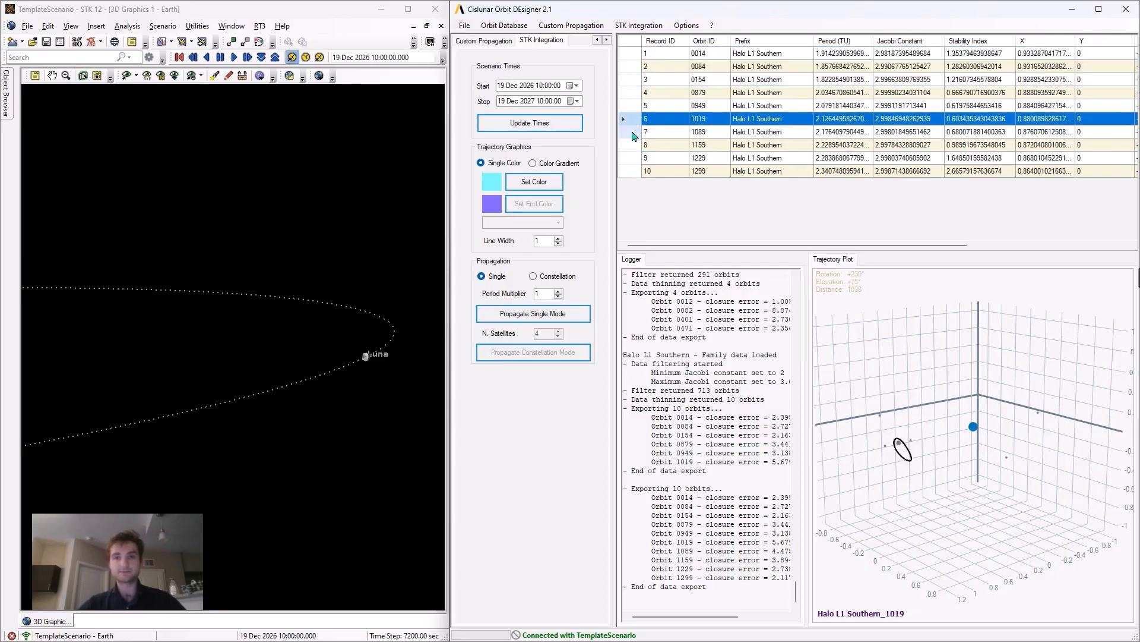
{"action": "left_click", "coordinate": [635, 172], "text": "shift"}
{"action": "left_click", "coordinate": [635, 81], "text": "shift"}
- Select all orbits from 0014 through 1299 and propagate them into STK in single mode with a period multiplier of 2
{"action": "left_click", "coordinate": [631, 57]}
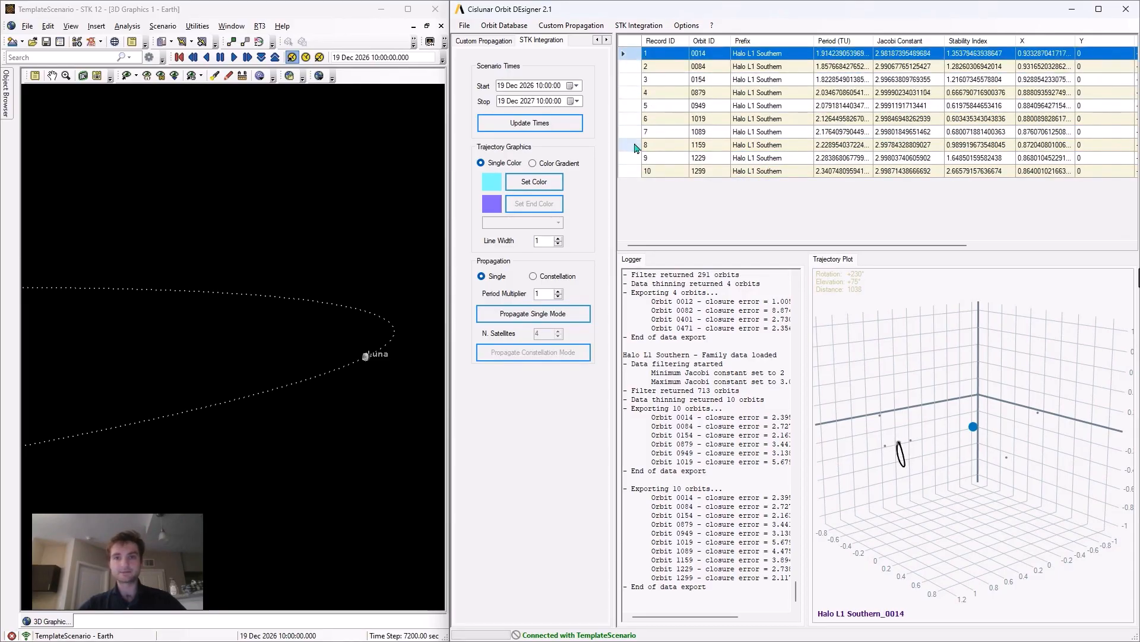
{"action": "left_click", "coordinate": [633, 159], "text": "shift"}
{"action": "left_click", "coordinate": [632, 172], "text": "shift"}
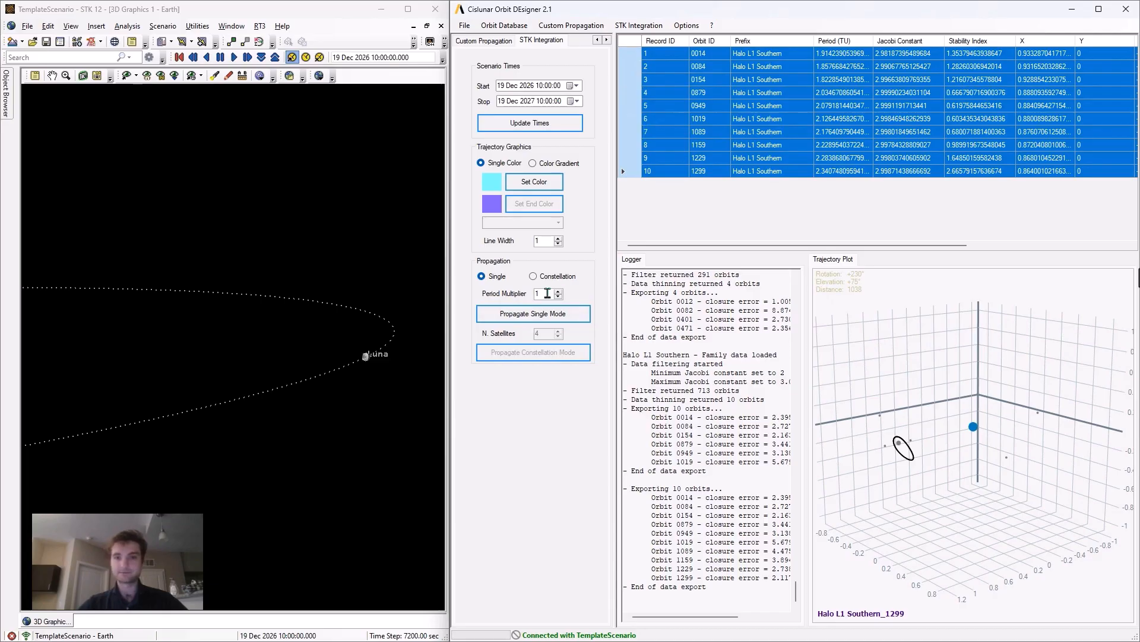
{"action": "left_click", "coordinate": [559, 292]}
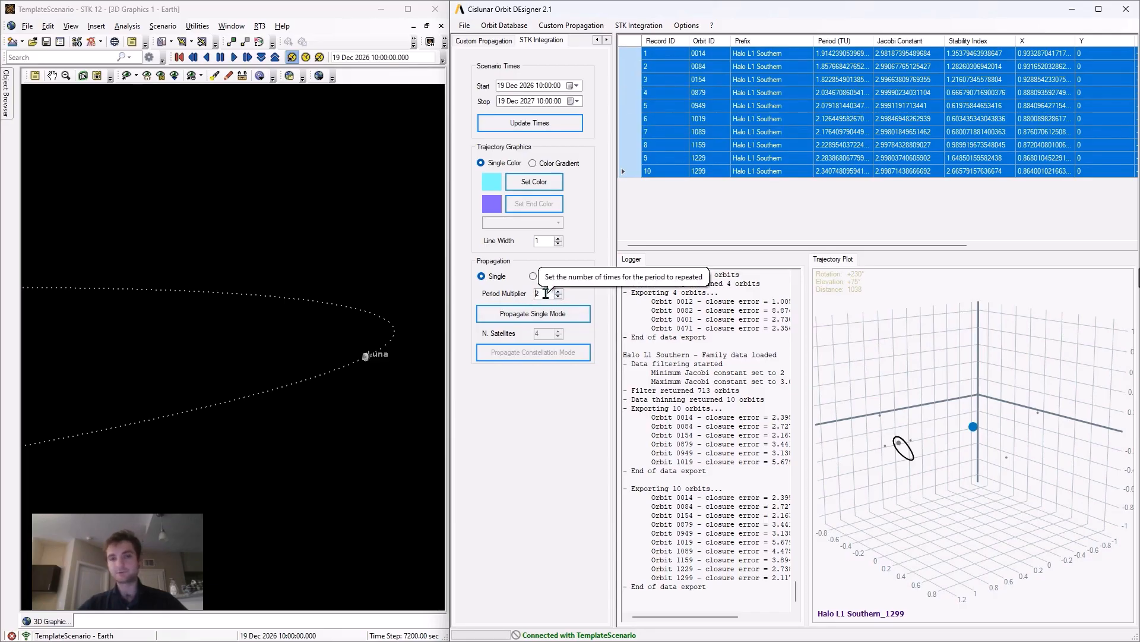
{"action": "left_click", "coordinate": [538, 318]}
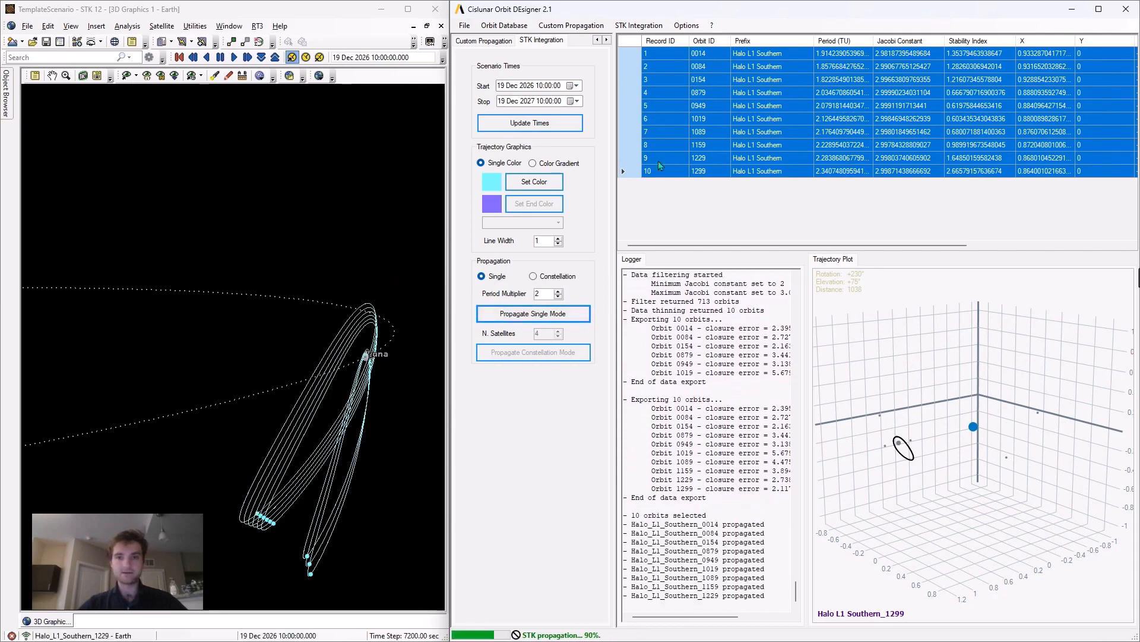
- In STK, play the animation of the propagated Halo L1 Southern satellites with their orbits seen more from the side
{"action": "left_click_drag", "start_coordinate": [350, 255], "coordinate": [302, 229]}
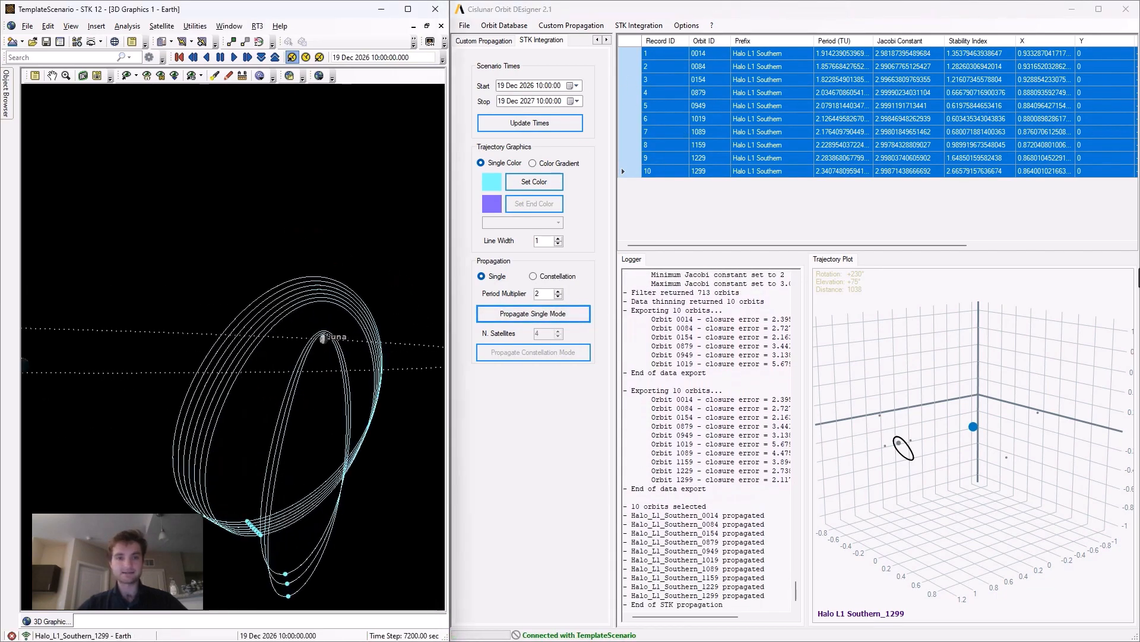
{"action": "left_click", "coordinate": [234, 57]}
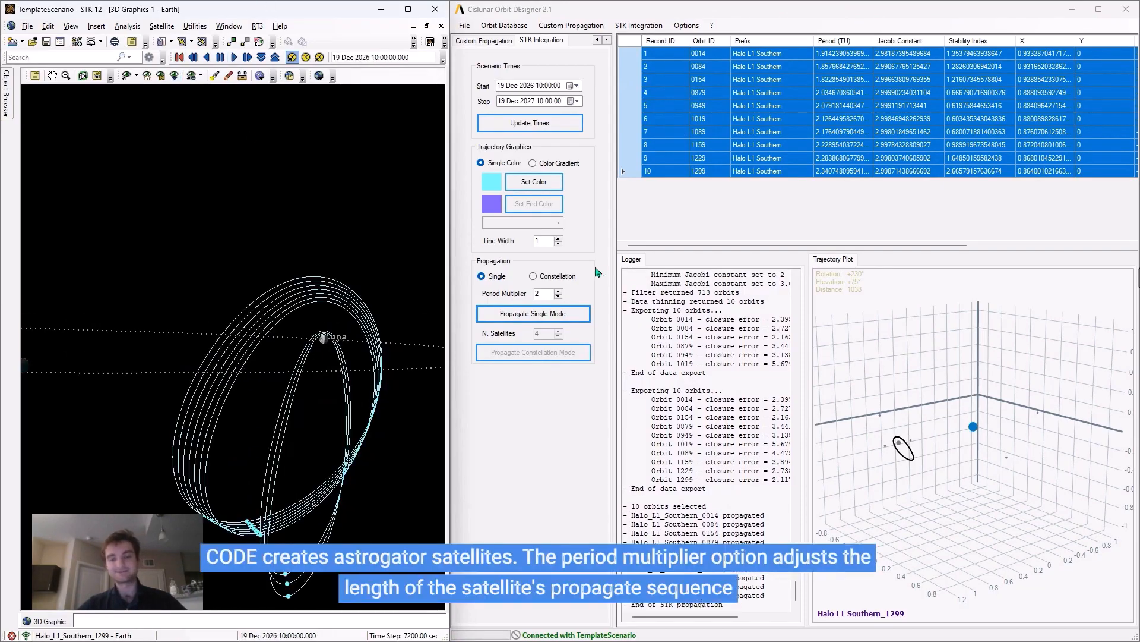
- Remove all propagated Halo L1 Southern satellites from the STK scenario
{"action": "left_click", "coordinate": [647, 27]}
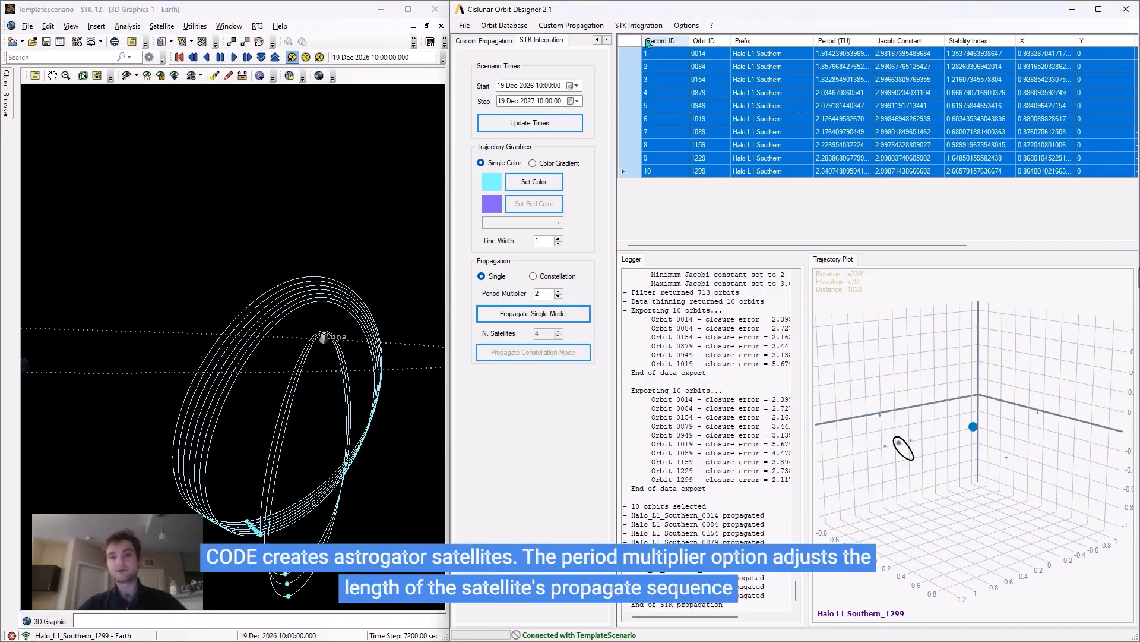
{"action": "left_click", "coordinate": [639, 25]}
{"action": "left_click", "coordinate": [652, 55]}
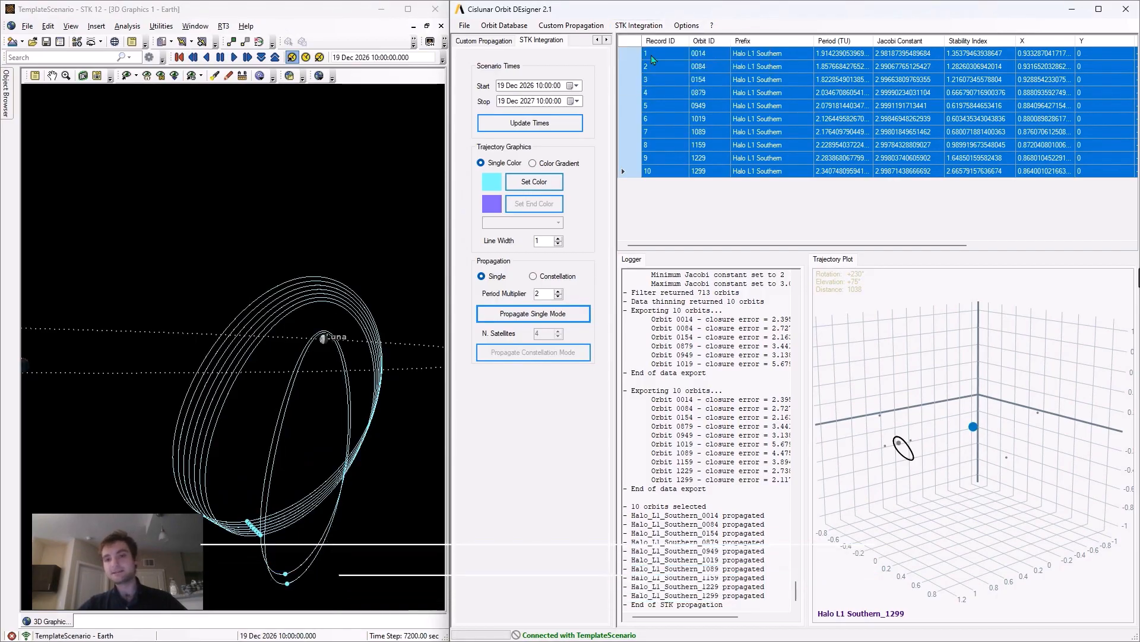
{"action": "left_click", "coordinate": [345, 252]}
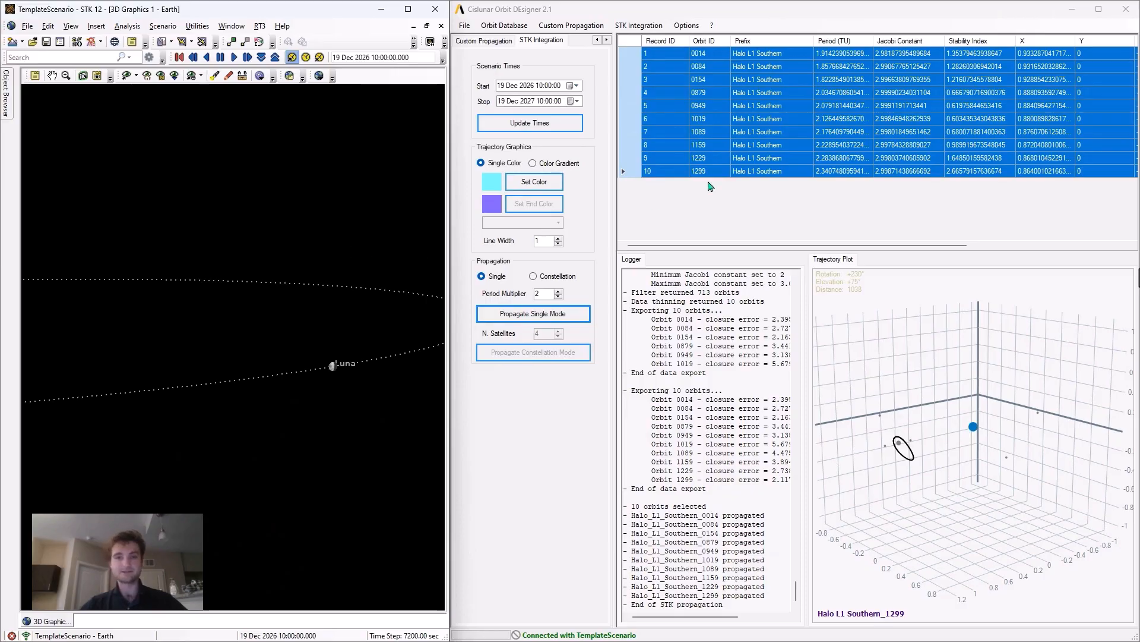
- Propagate Halo L1 Southern orbit 0949 into STK as a constellation of 5 satellites and inspect it in the 3D view
{"action": "left_click", "coordinate": [633, 107]}
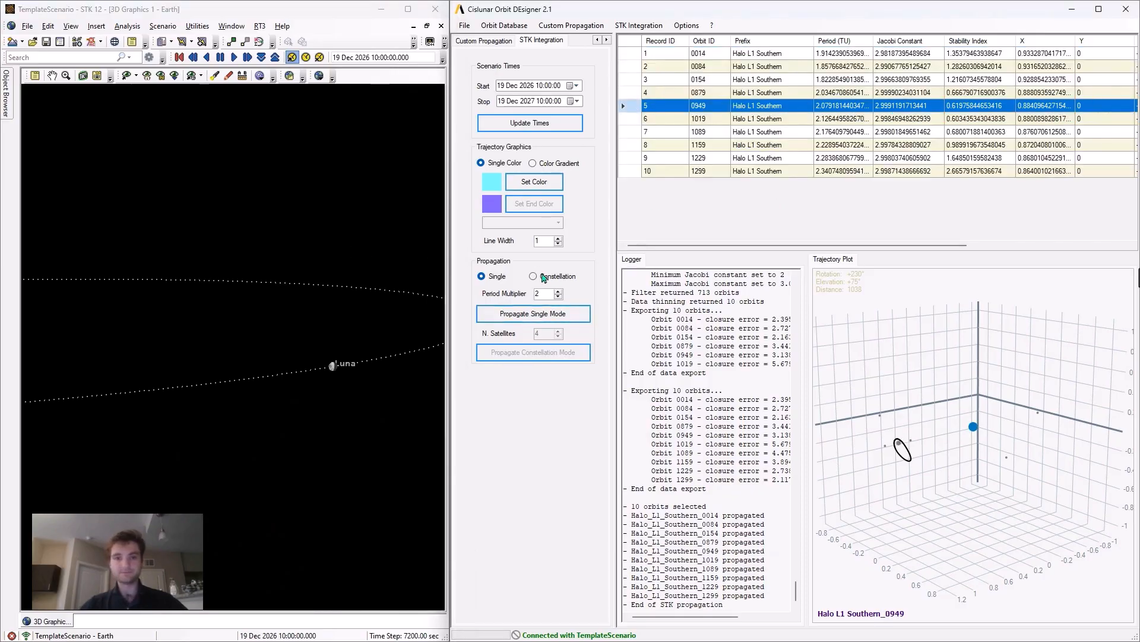
{"action": "left_click", "coordinate": [544, 277]}
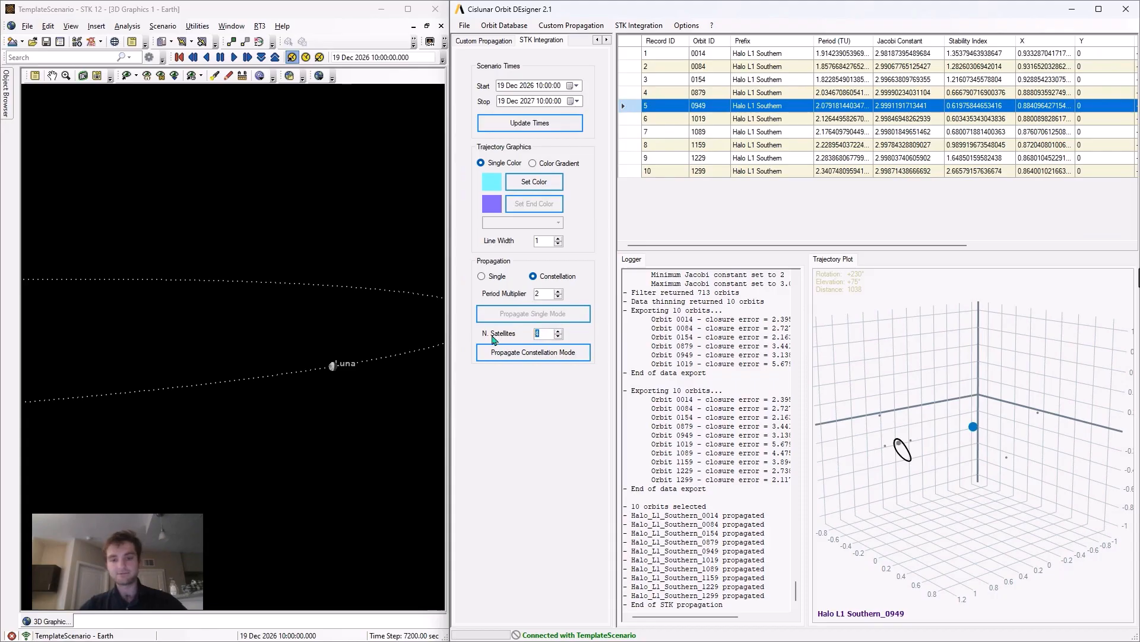
{"action": "type", "text": "5"}
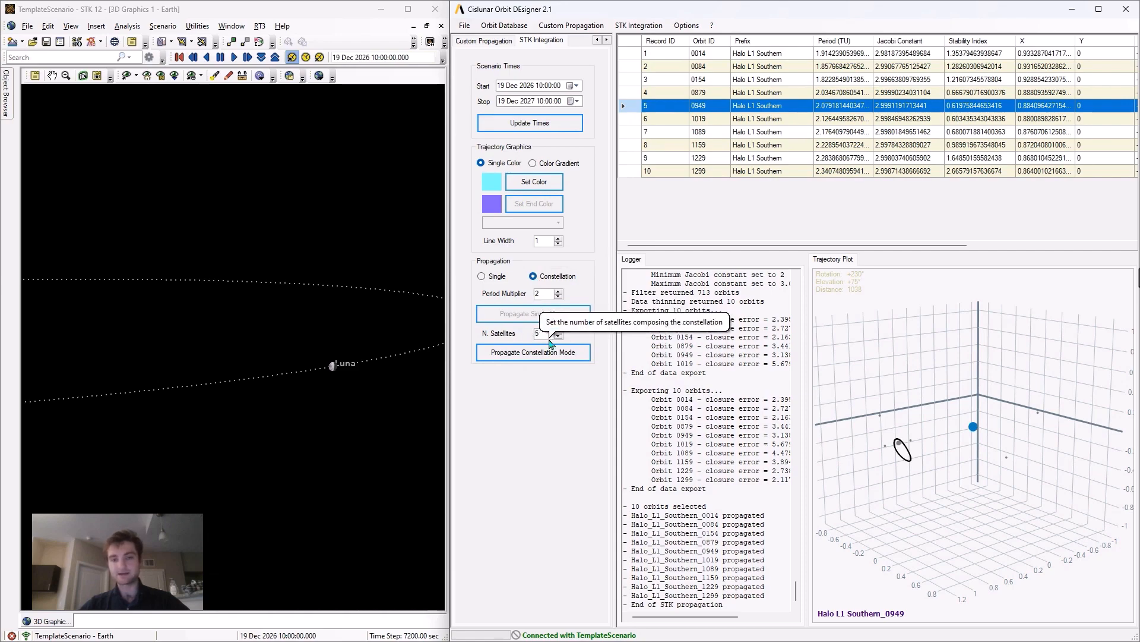
{"action": "left_click", "coordinate": [525, 359]}
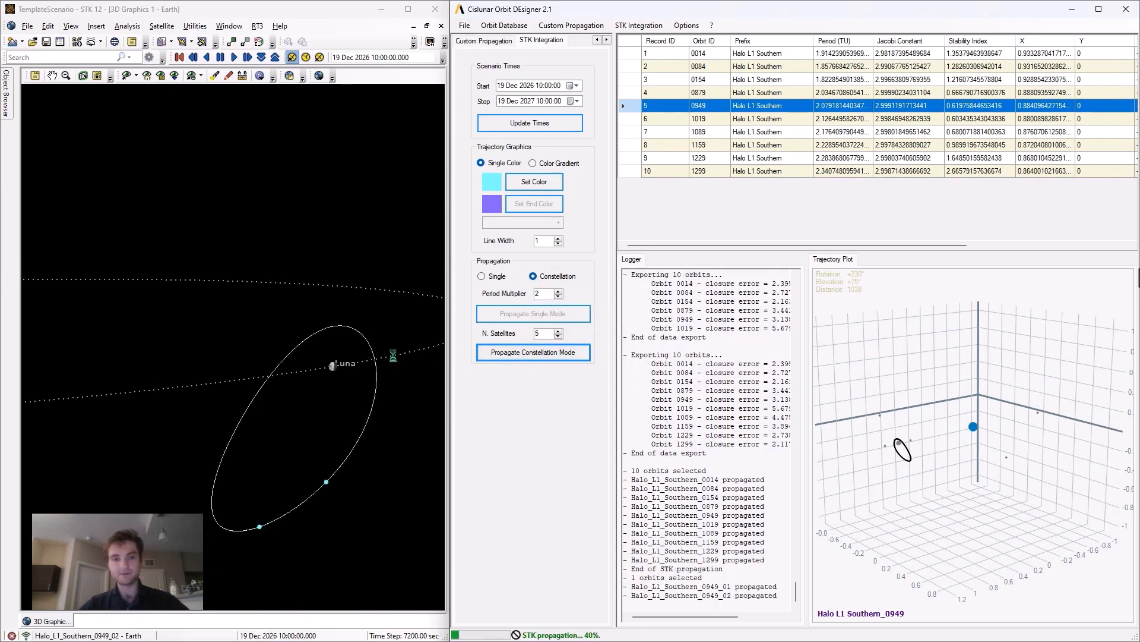
{"action": "left_click_drag", "start_coordinate": [387, 354], "coordinate": [345, 310]}
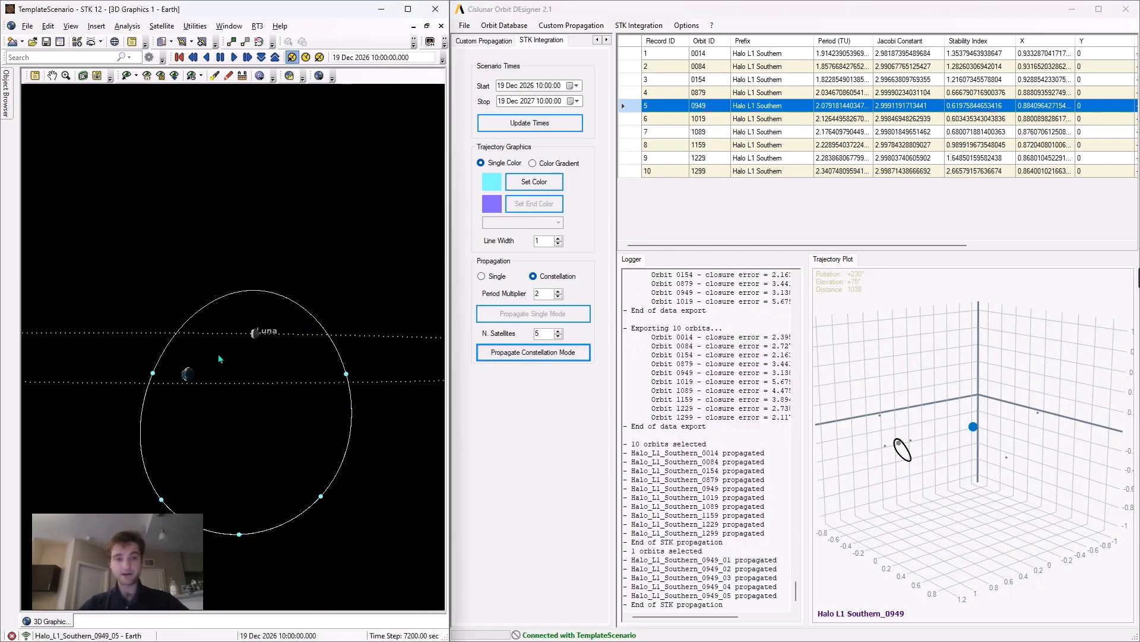
{"action": "left_click_drag", "start_coordinate": [268, 292], "coordinate": [293, 325]}
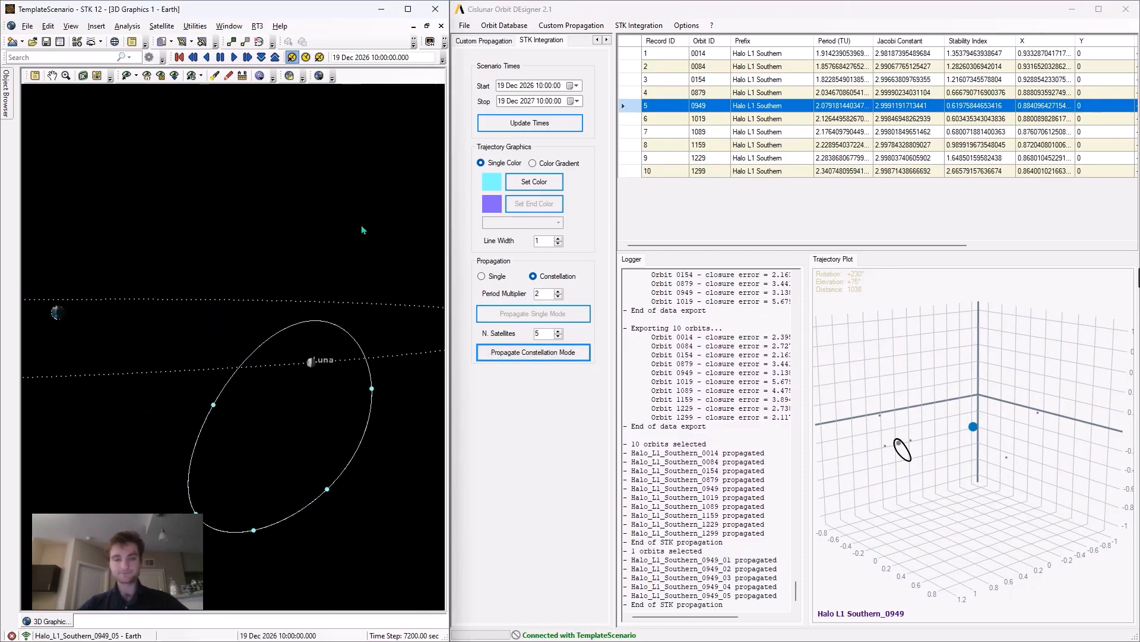
- Return to the orbit database settings and load the Axial L1 orbit family
{"action": "left_click", "coordinate": [597, 40]}
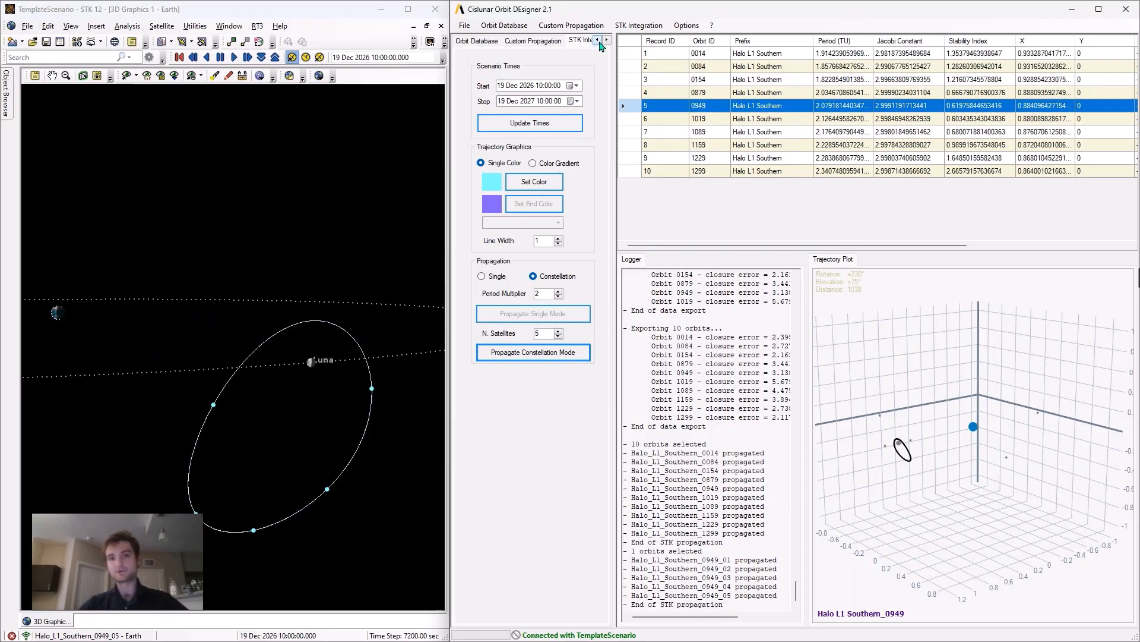
{"action": "left_click", "coordinate": [484, 42]}
{"action": "left_click", "coordinate": [541, 72]}
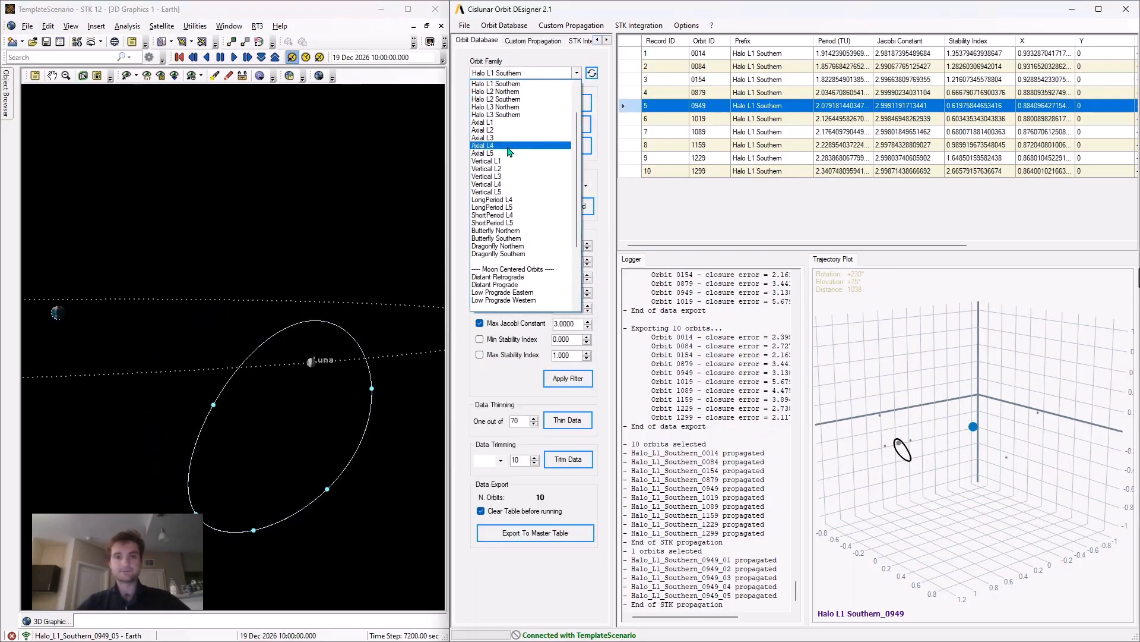
{"action": "left_click", "coordinate": [508, 122]}
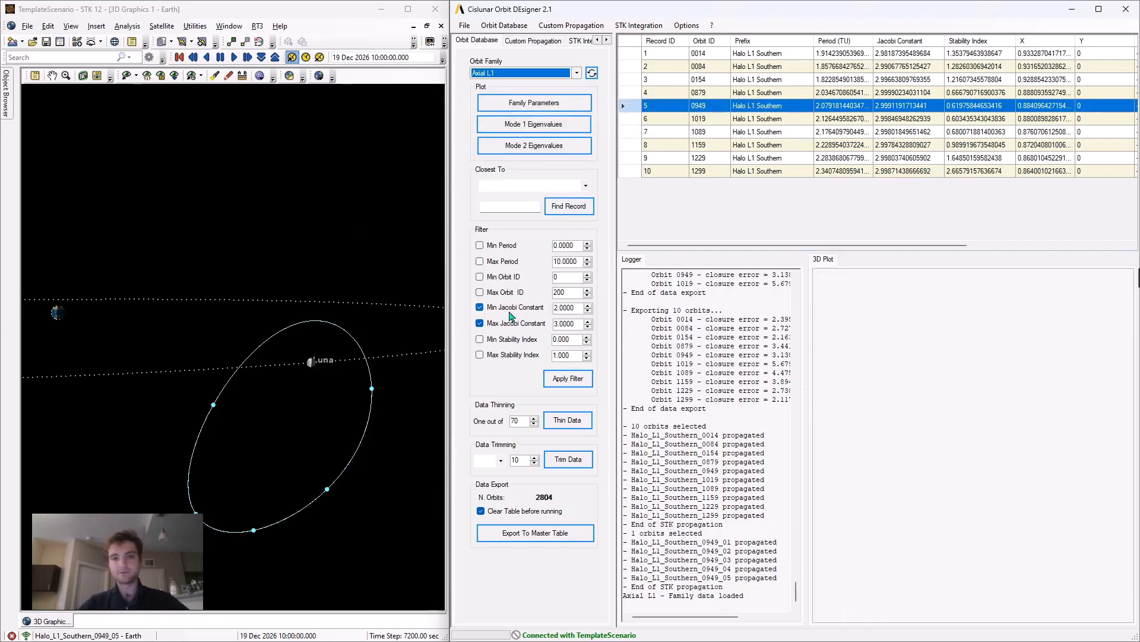
- Filter the Axial L1 orbits to Jacobi constants from 2 to 3, thin them to one out of 70, and export them to the master table
{"action": "left_click", "coordinate": [566, 378]}
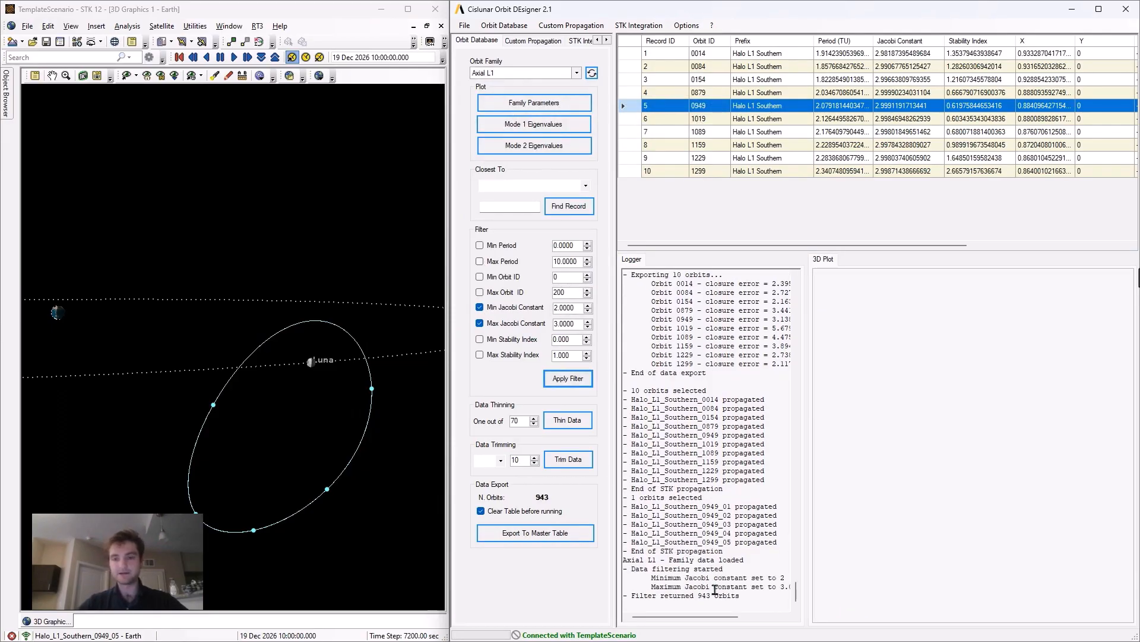
{"action": "left_click", "coordinate": [563, 422]}
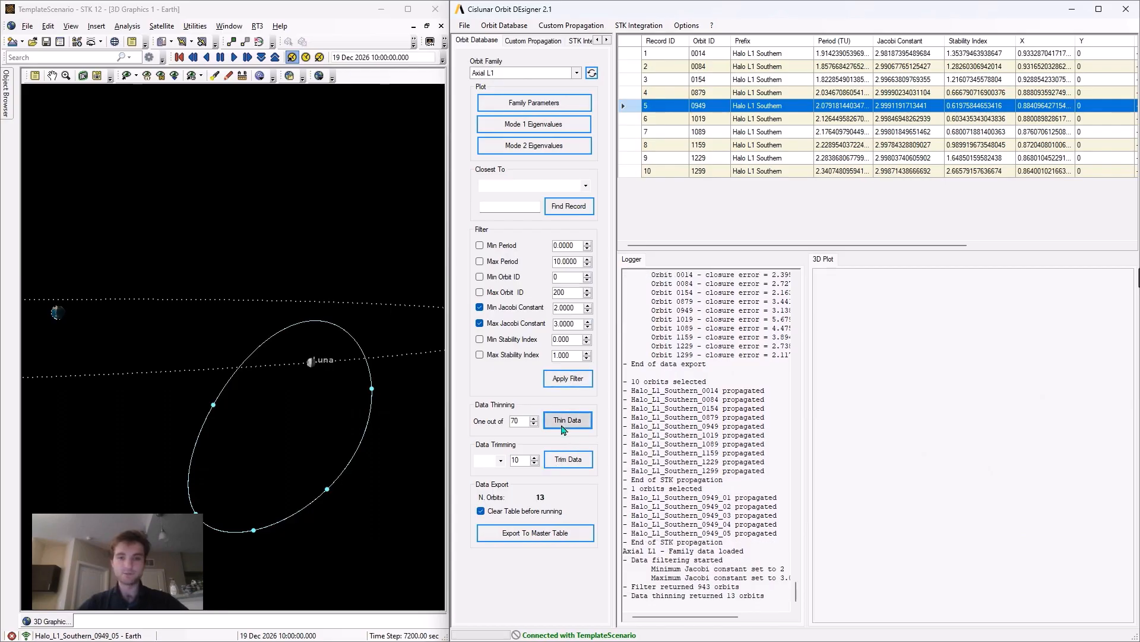
{"action": "left_click", "coordinate": [542, 533]}
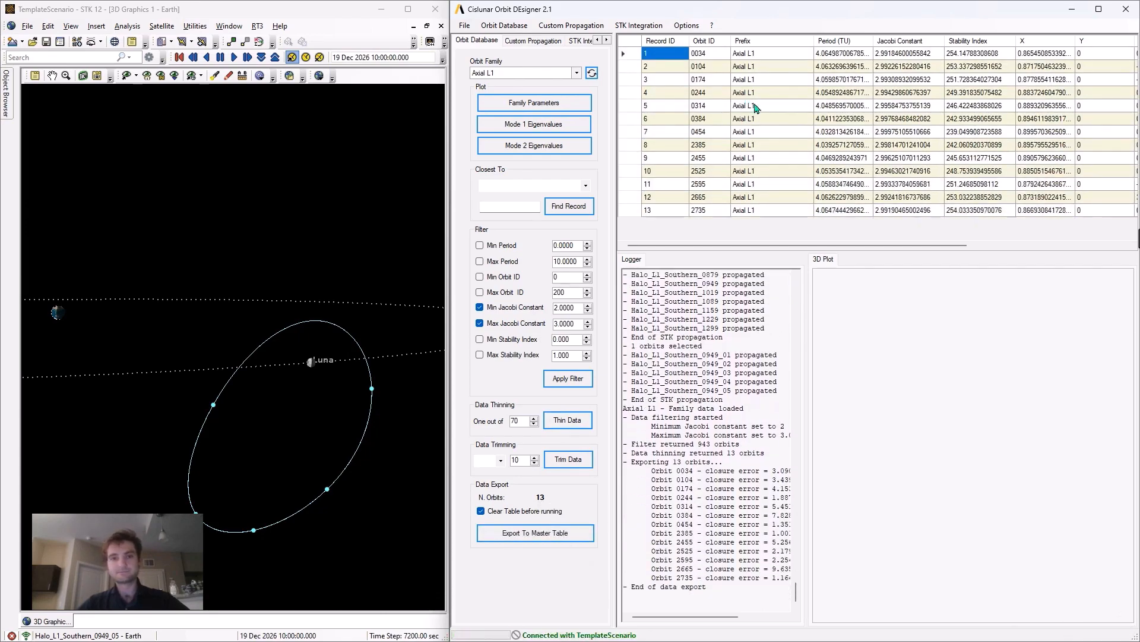
- Examine the trajectory plots of several exported Axial L1 orbits, including 0104, 0244 and 0454, ending with orbit 2455
{"action": "left_click", "coordinate": [644, 54]}
{"action": "left_click", "coordinate": [637, 67]}
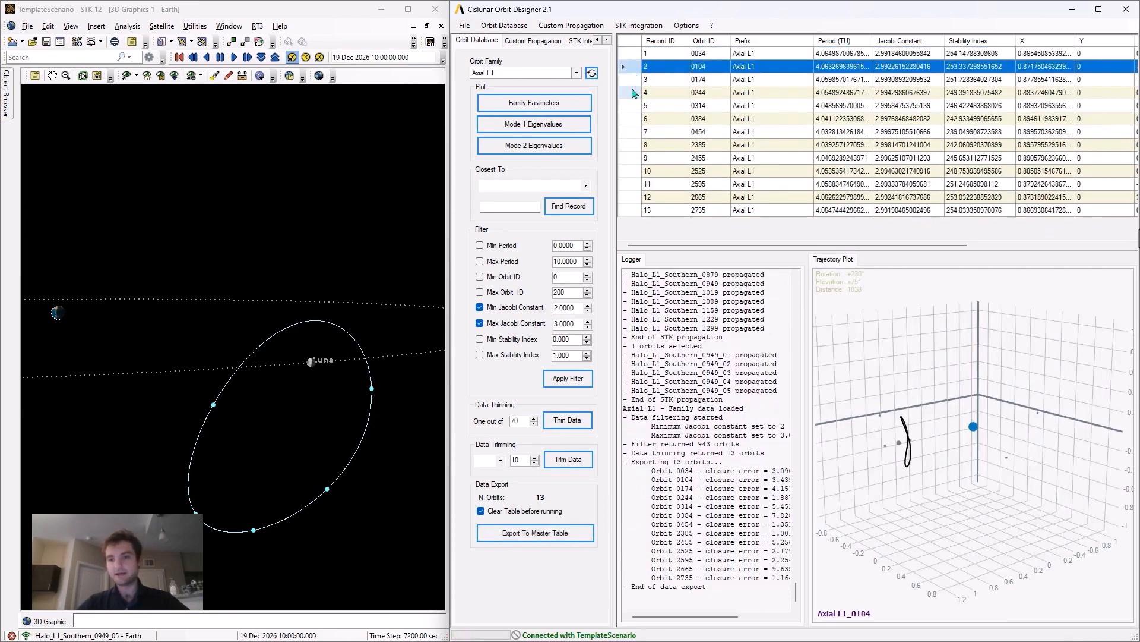
{"action": "left_click", "coordinate": [634, 93]}
{"action": "left_click", "coordinate": [633, 132]}
{"action": "left_click", "coordinate": [637, 157]}
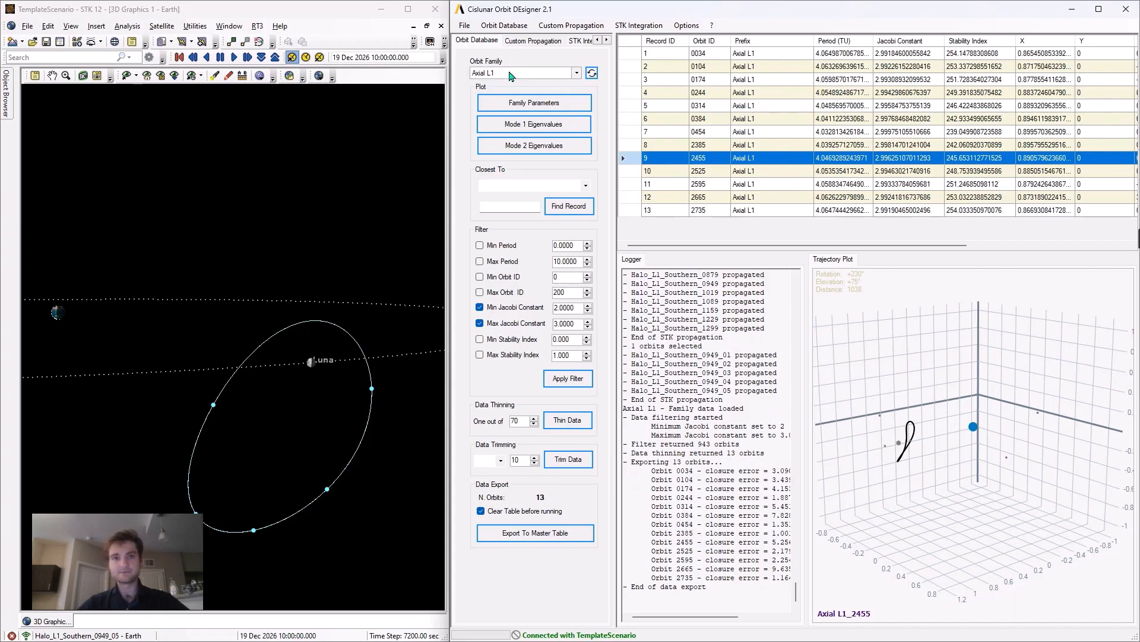
- View the Axial L1 family parameters plot and the mode 1 and mode 2 eigenvalue plots, closing each one
{"action": "left_click", "coordinate": [524, 105]}
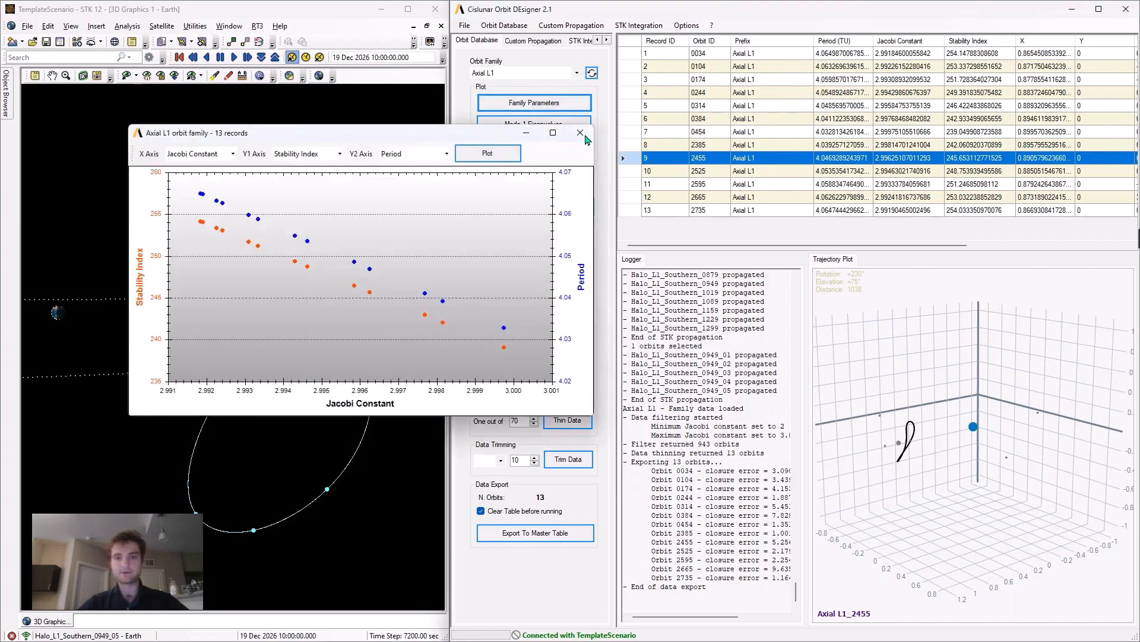
{"action": "left_click", "coordinate": [535, 122]}
{"action": "left_click", "coordinate": [526, 154]}
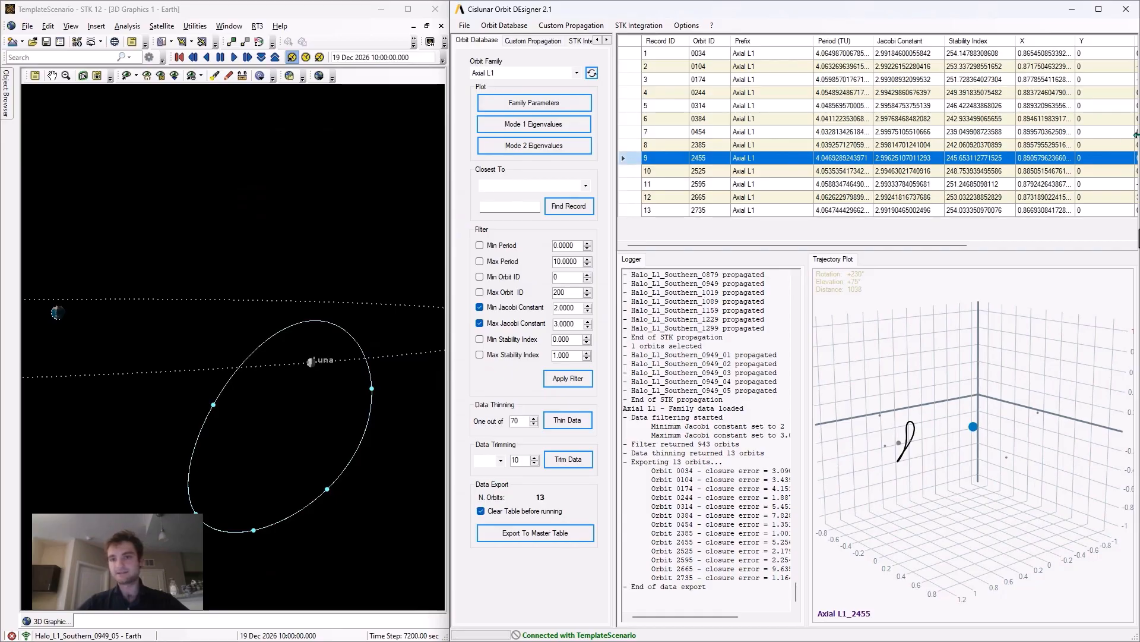
- Propagate Axial L1 orbit 2455 into STK as a 5-satellite constellation and inspect it in the 3D view
{"action": "left_click", "coordinate": [582, 40]}
{"action": "left_click", "coordinate": [564, 352]}
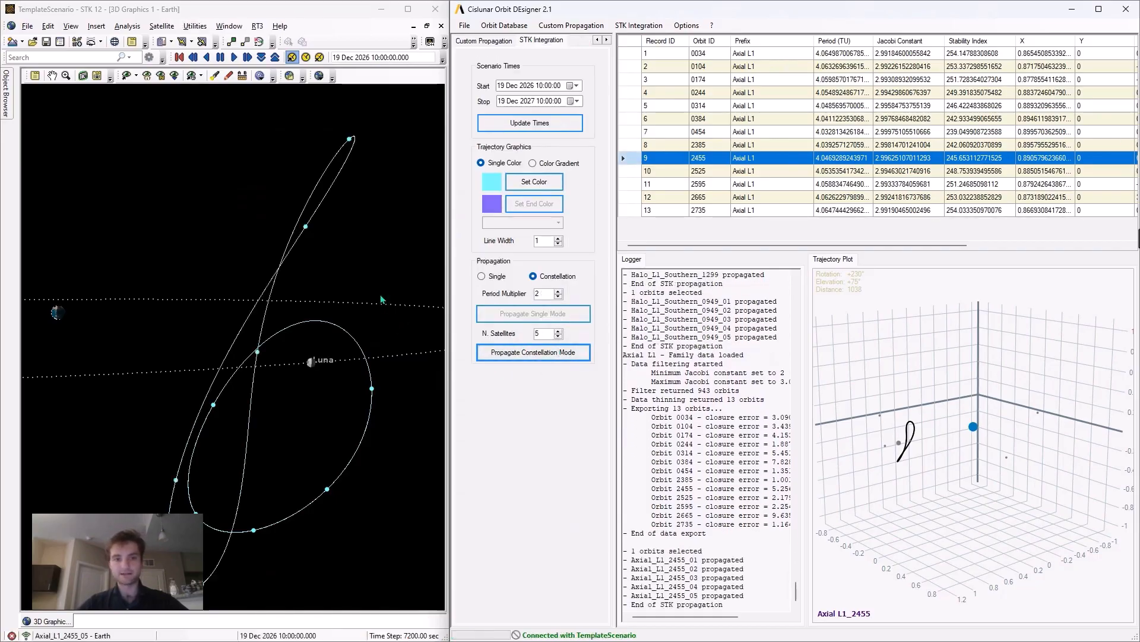
{"action": "left_click_drag", "start_coordinate": [383, 294], "coordinate": [326, 318]}
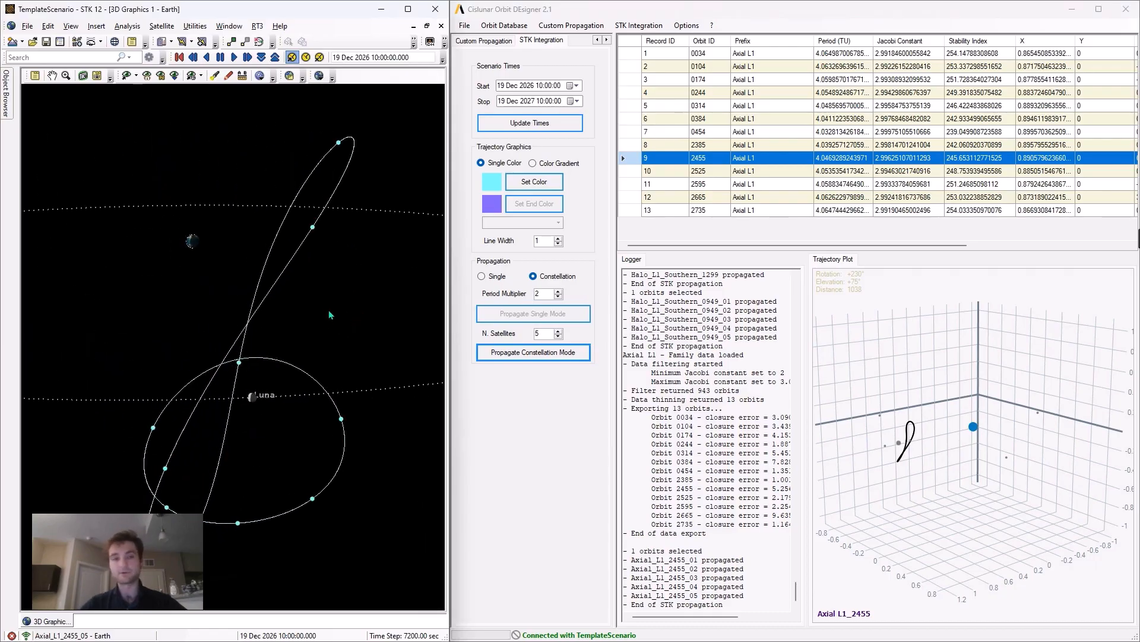
- In STK, open the Report & Graph Manager for the satellite Axial_L1_2455_01
{"action": "mouse_move", "coordinate": [6, 93]}
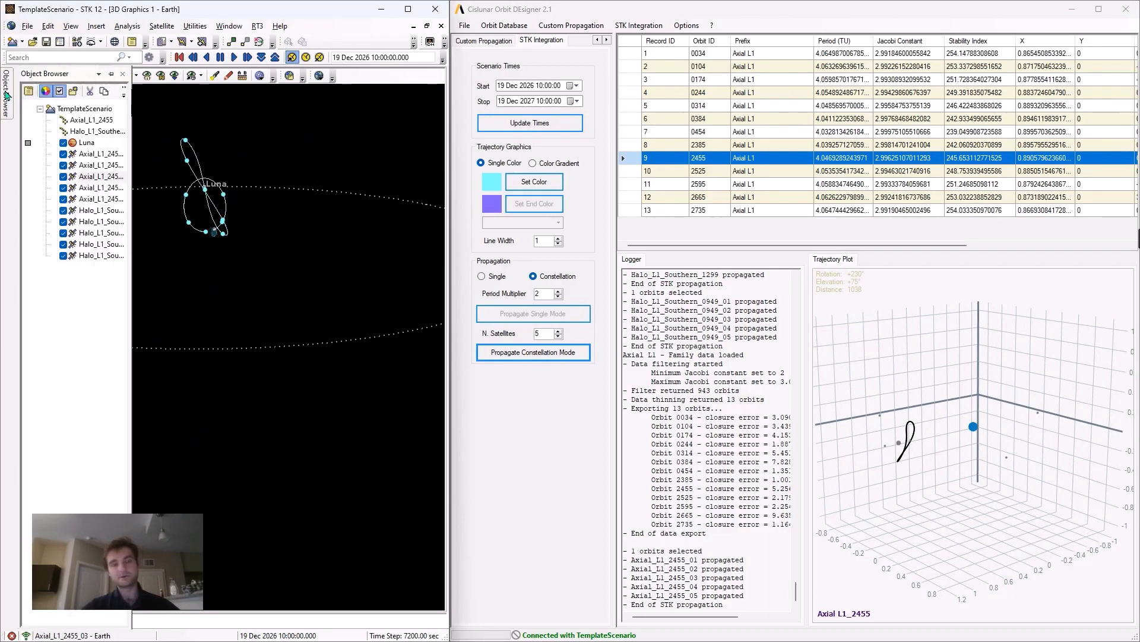
{"action": "left_click", "coordinate": [95, 155]}
{"action": "right_click", "coordinate": [96, 158]}
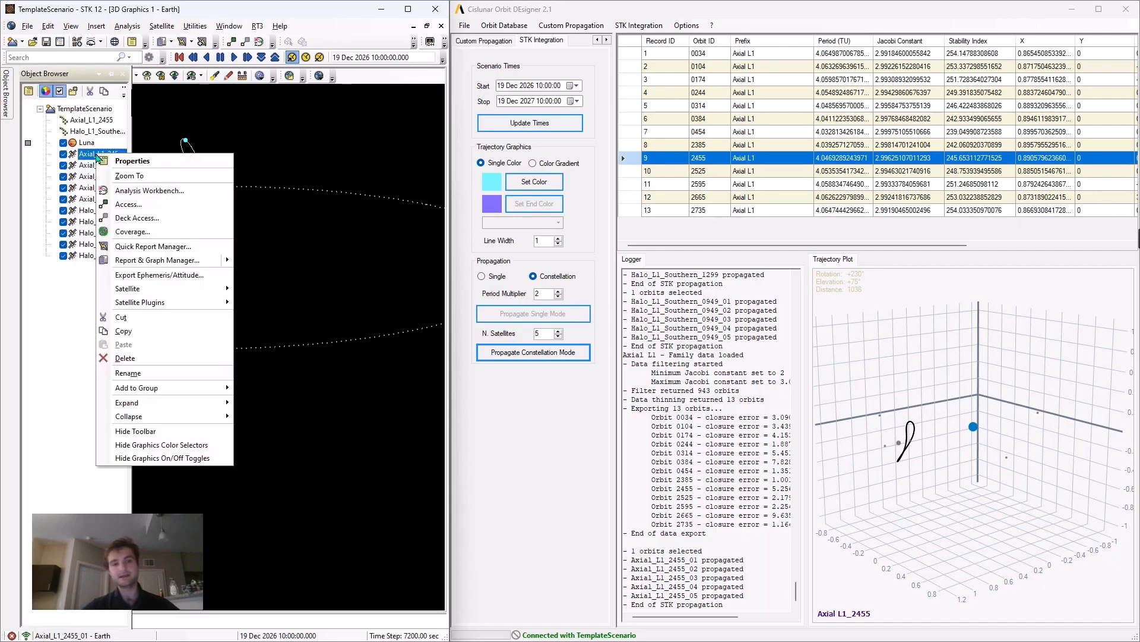
{"action": "left_click", "coordinate": [153, 260]}
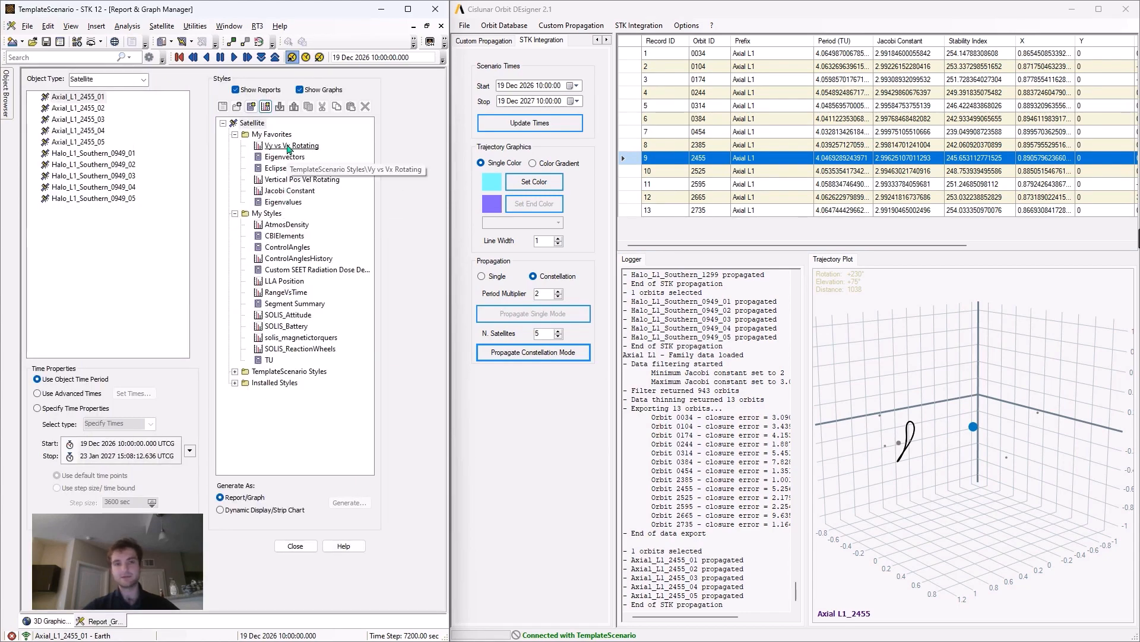
- Generate the Vertical Pos Vel Rotating graph for Axial_L1_2455_01, close it, and display it again
{"action": "double_click", "coordinate": [290, 181]}
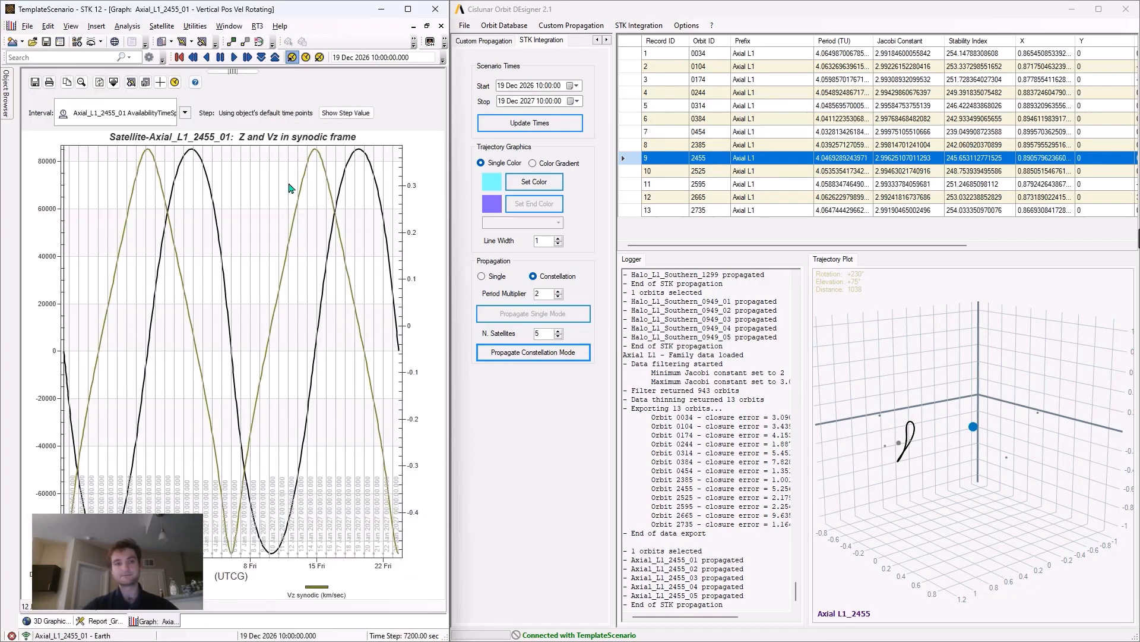
{"action": "left_click", "coordinate": [441, 25]}
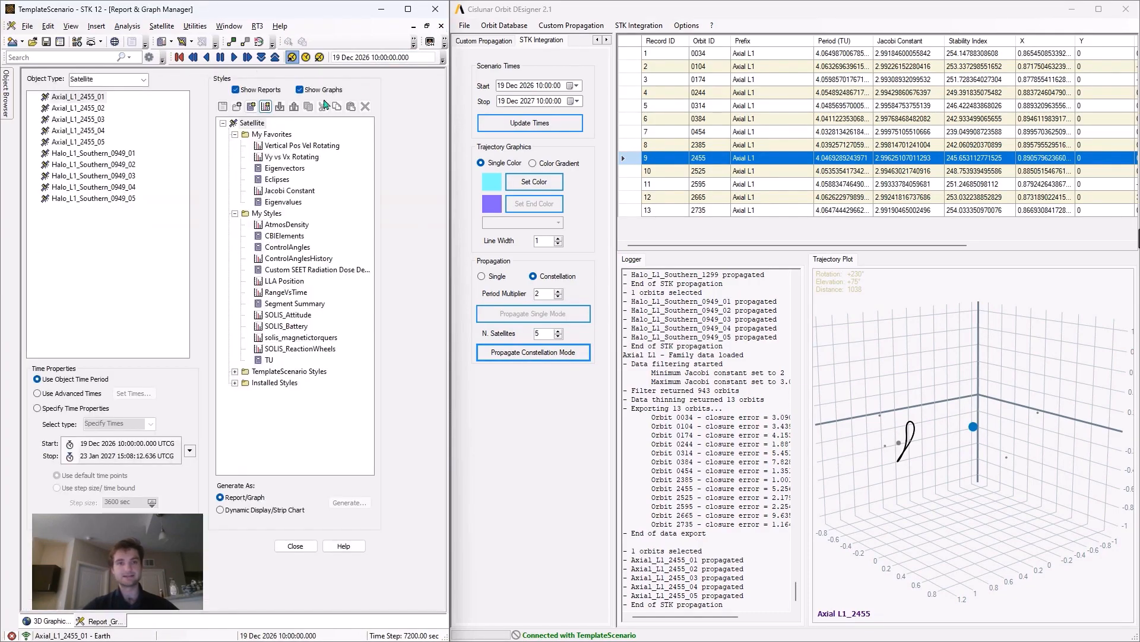
{"action": "double_click", "coordinate": [270, 150]}
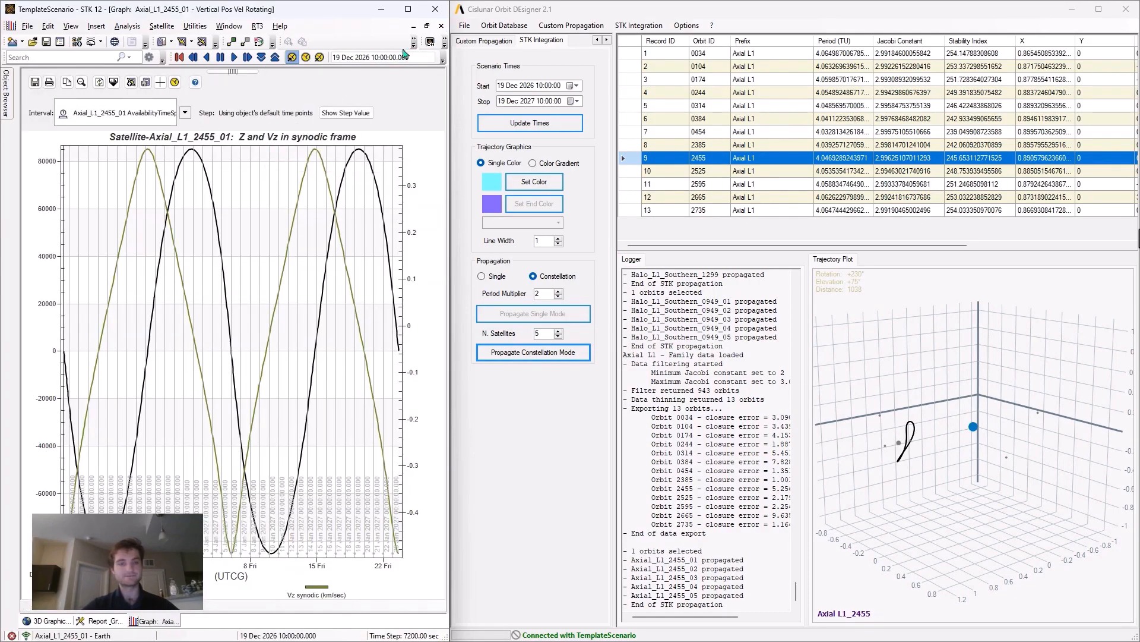